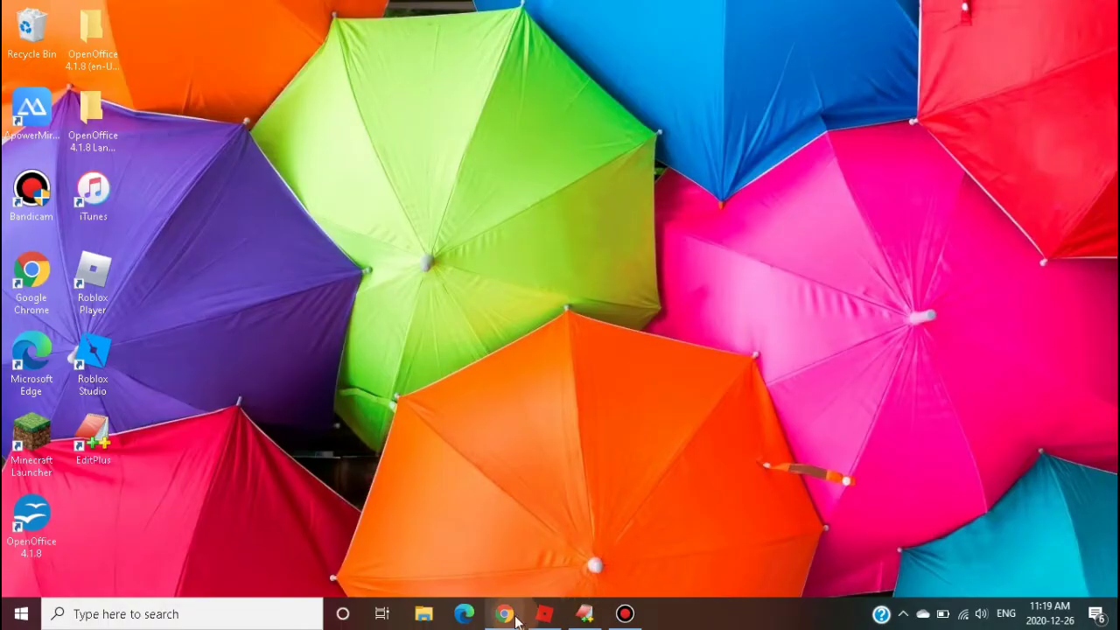
- Find Google Chrome through the Windows search for "chr", open it and maximize its window
mouse_move(514, 621)
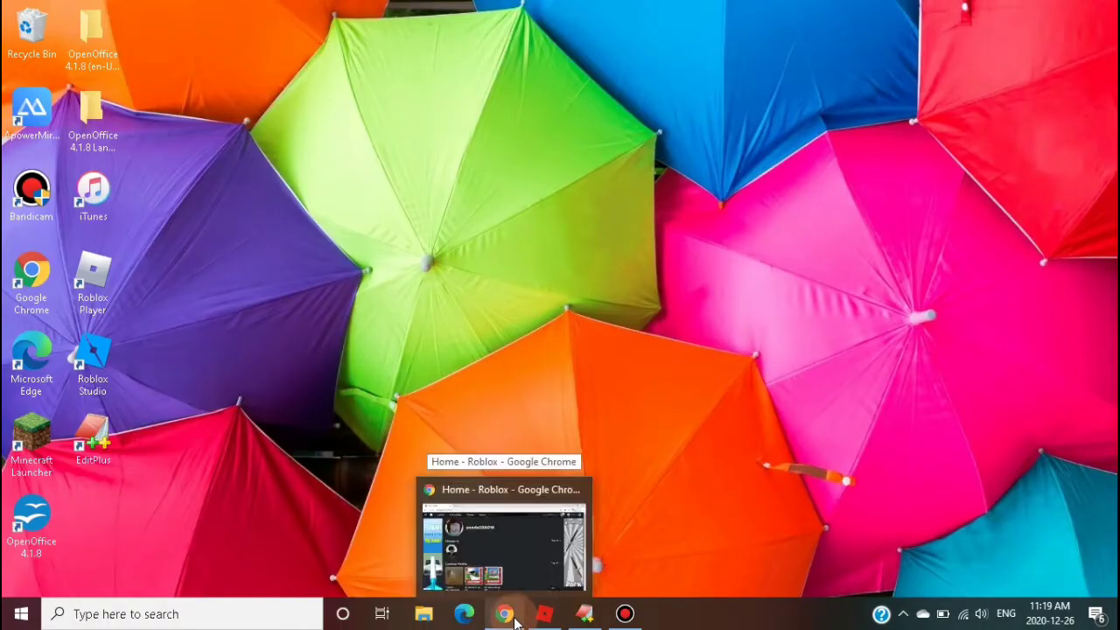
left_click(282, 617)
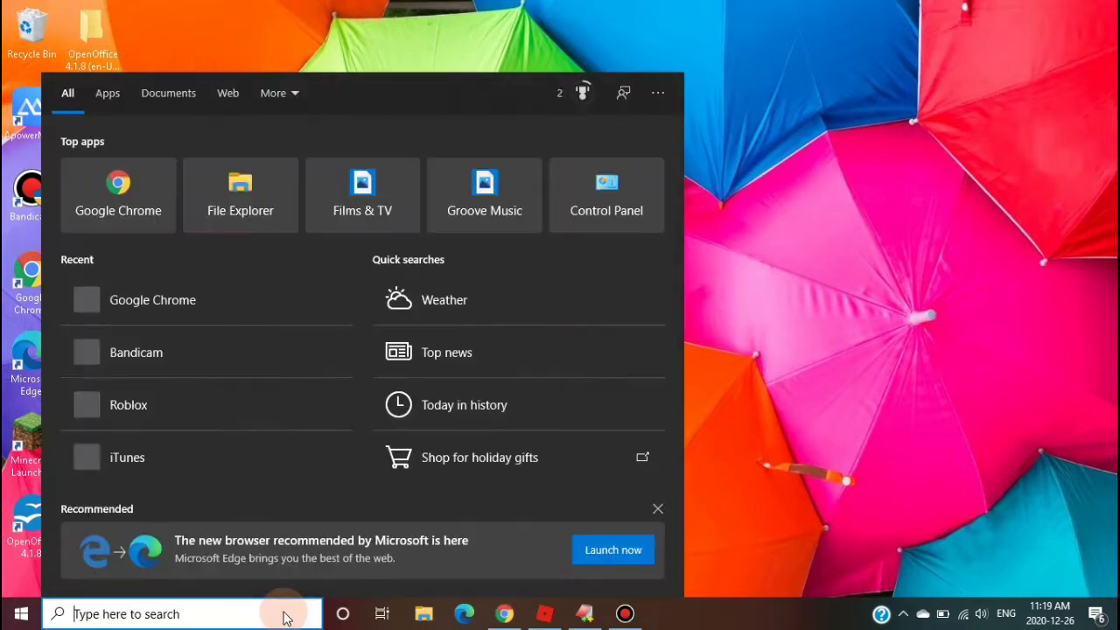
type("chr")
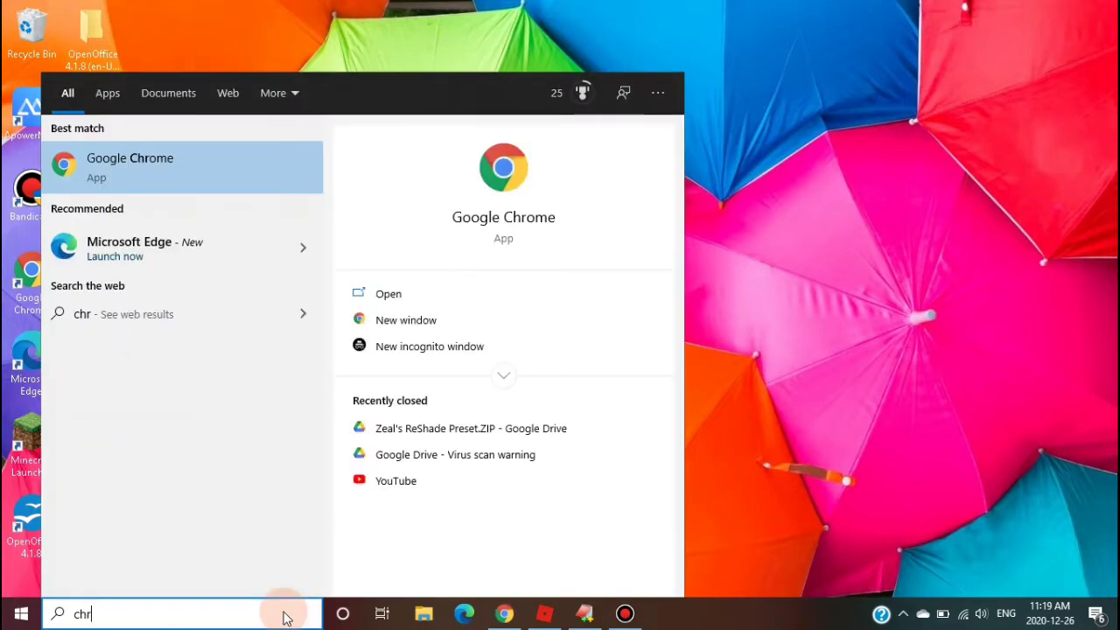
left_click(197, 177)
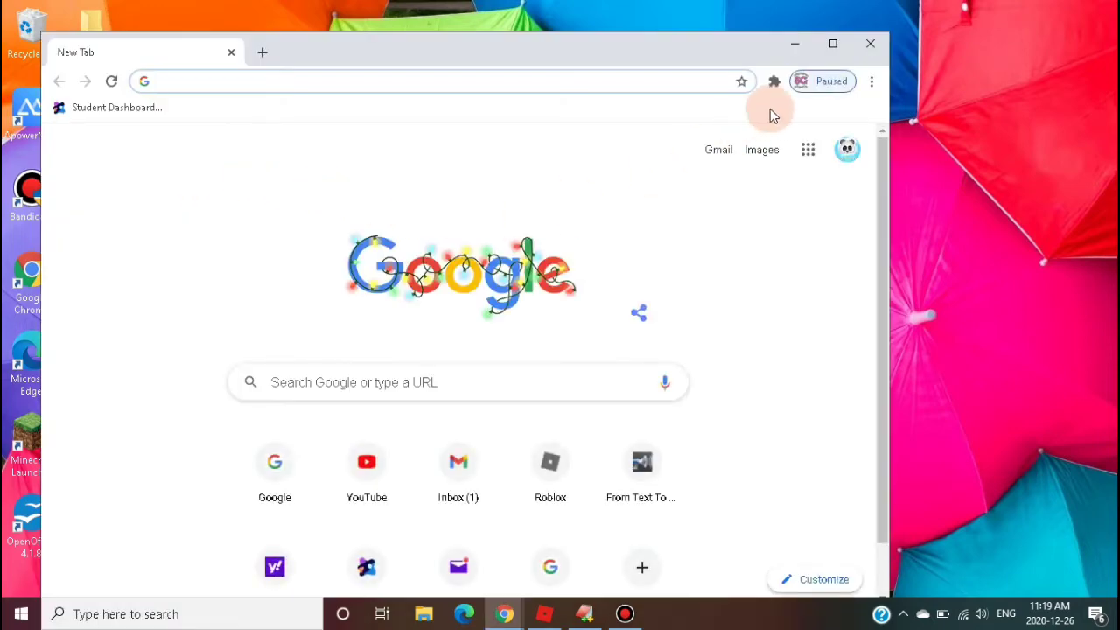
left_click(832, 42)
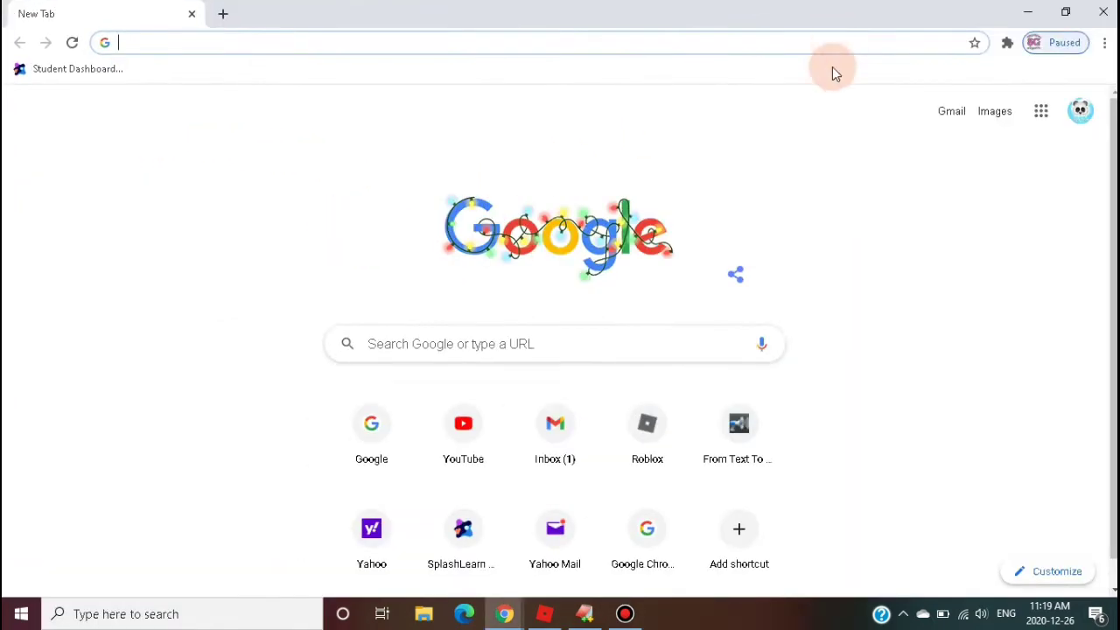
left_click(585, 614)
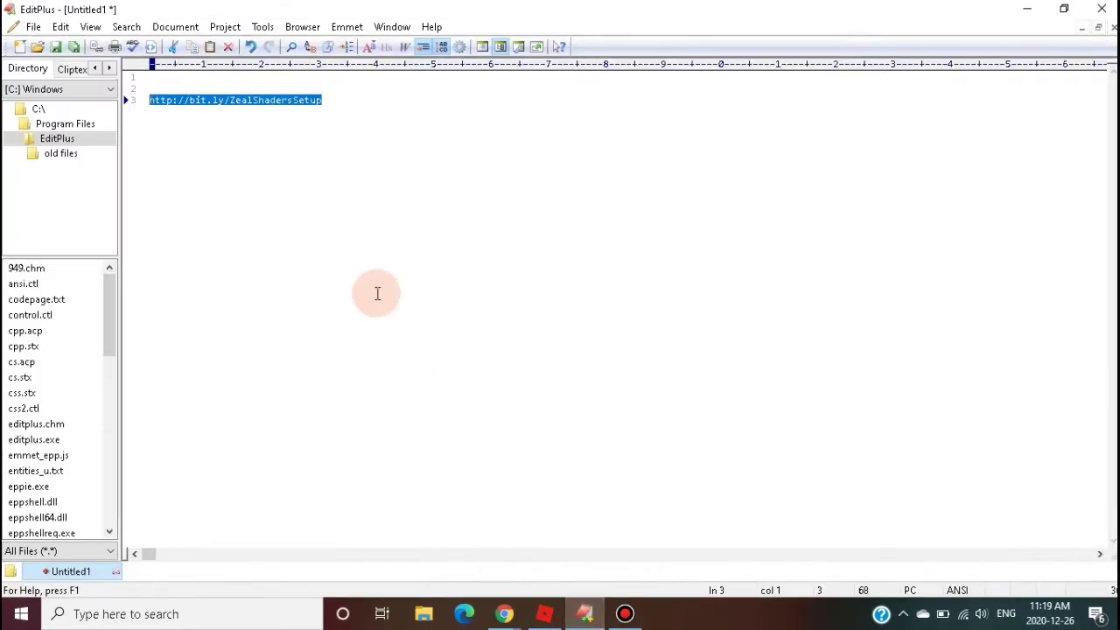
right_click(285, 104)
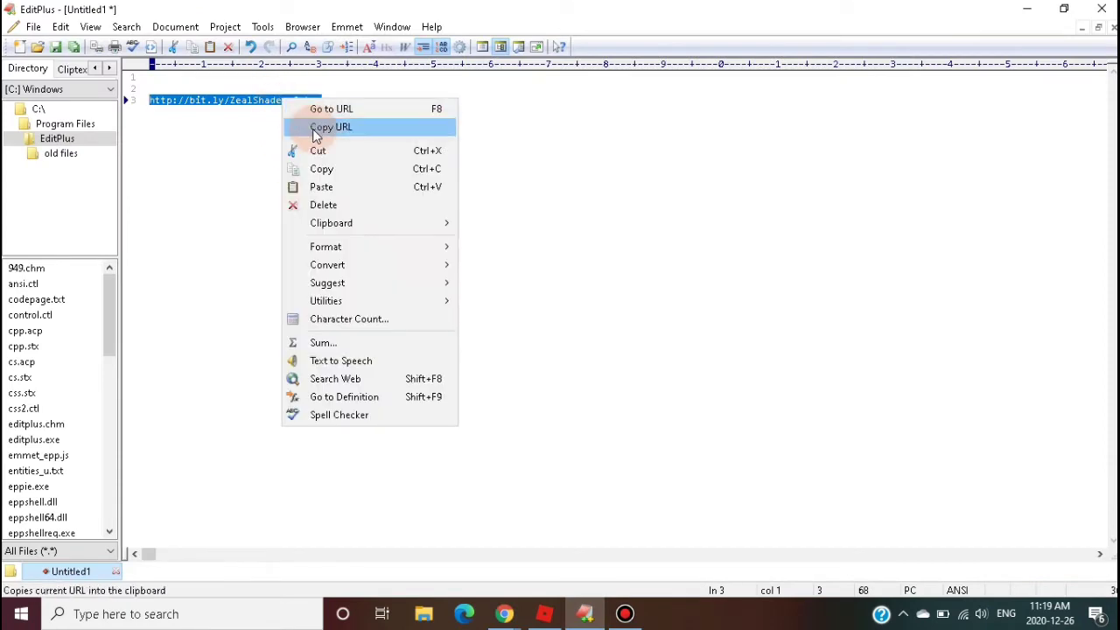
left_click(234, 153)
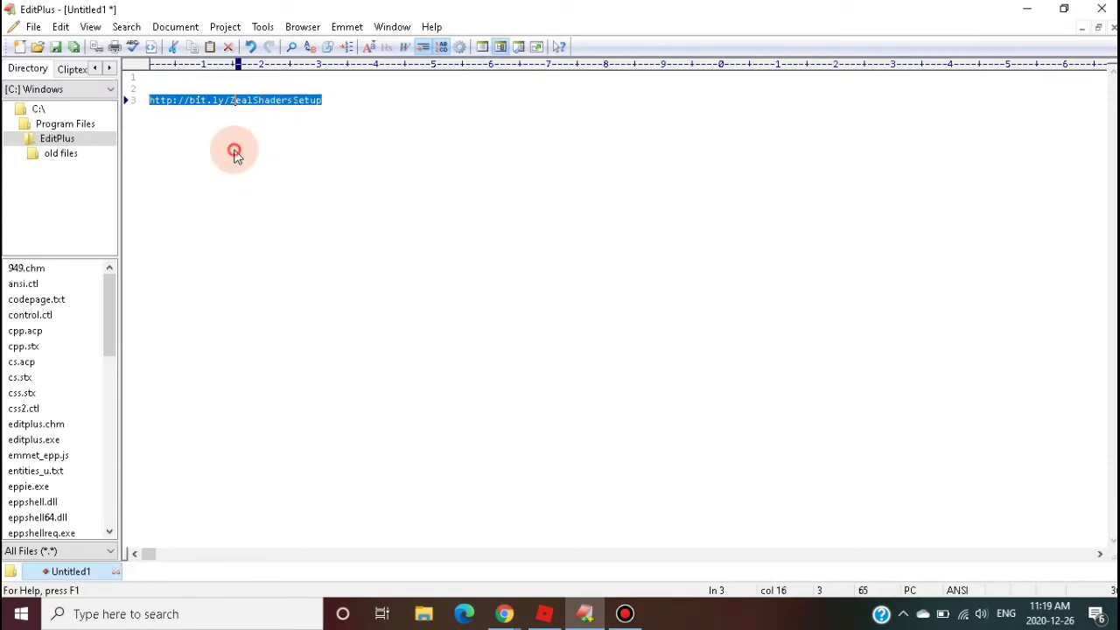
left_click(325, 107)
left_click(135, 105)
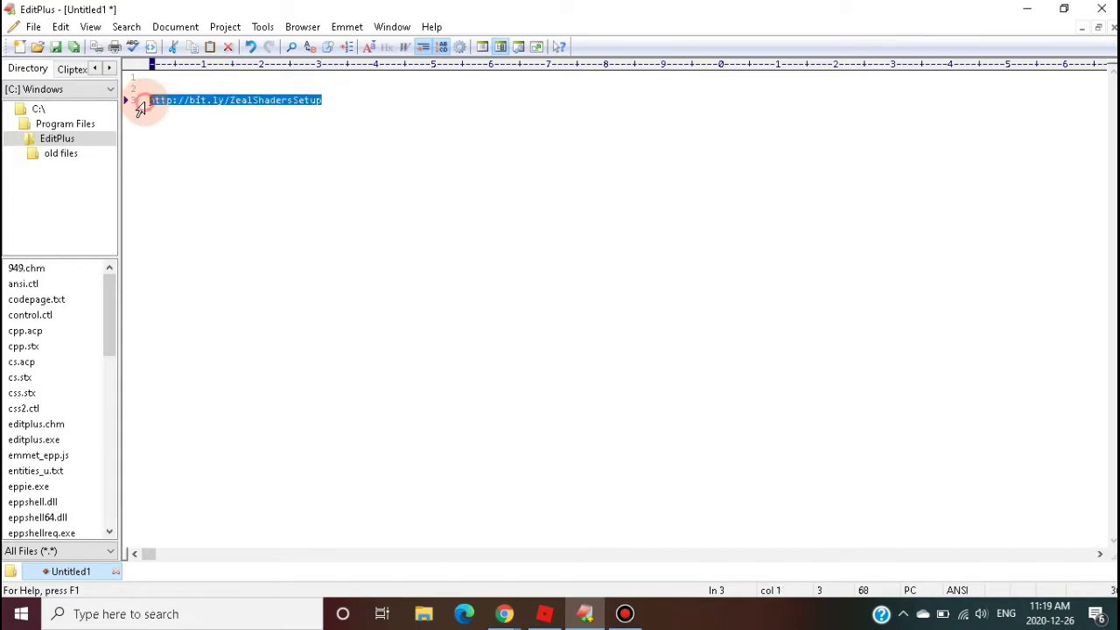
right_click(173, 102)
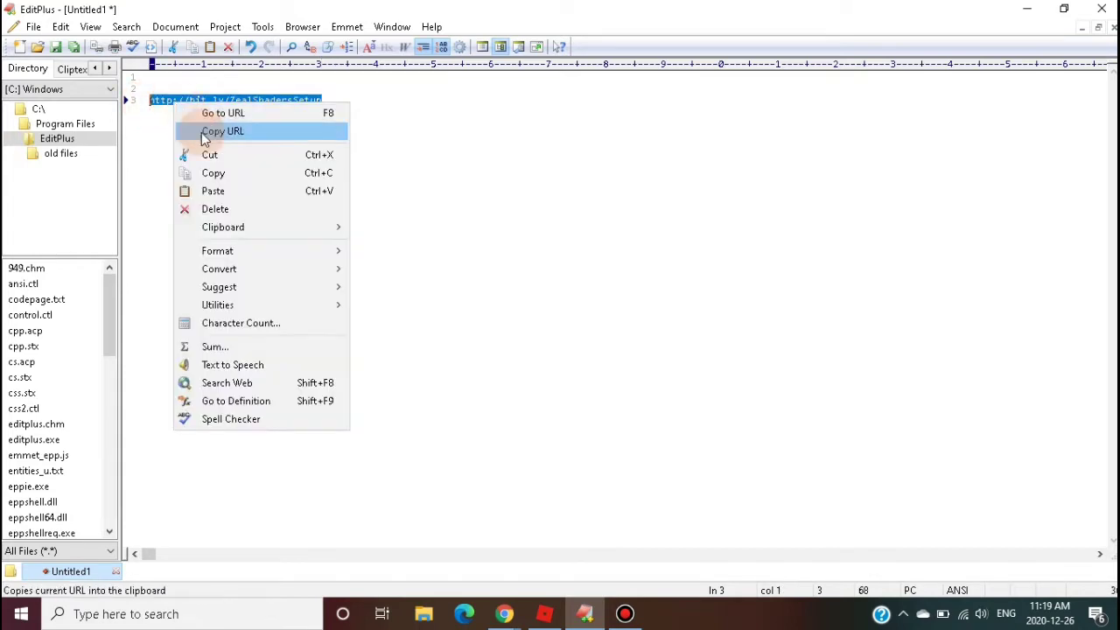
left_click(219, 168)
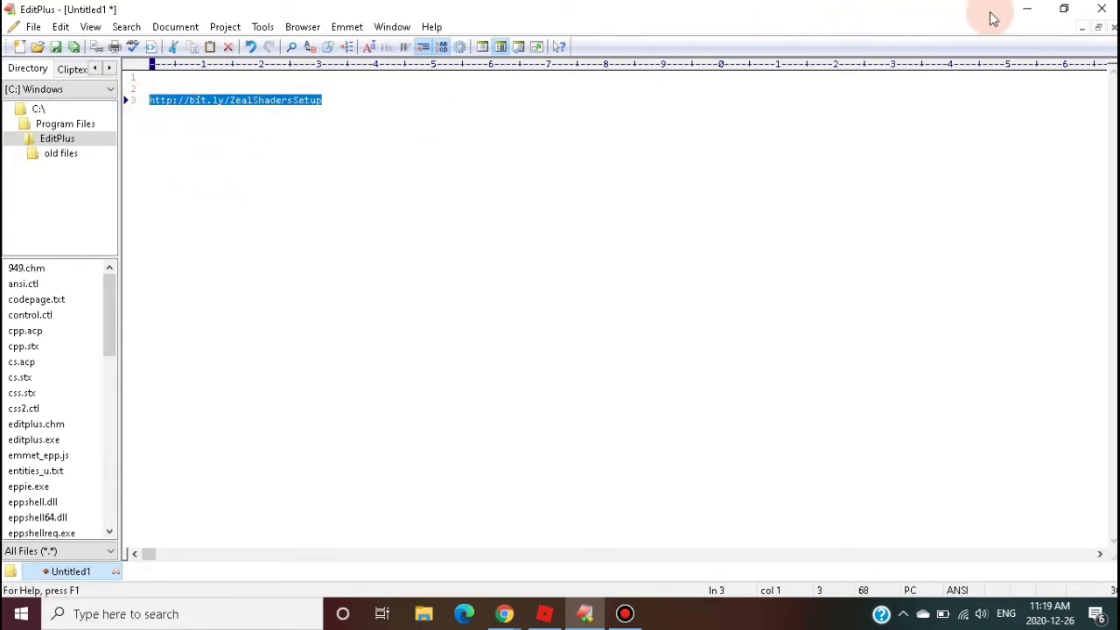
- Switch back to Google Chrome and load the copied link in the empty tab
left_click(1023, 9)
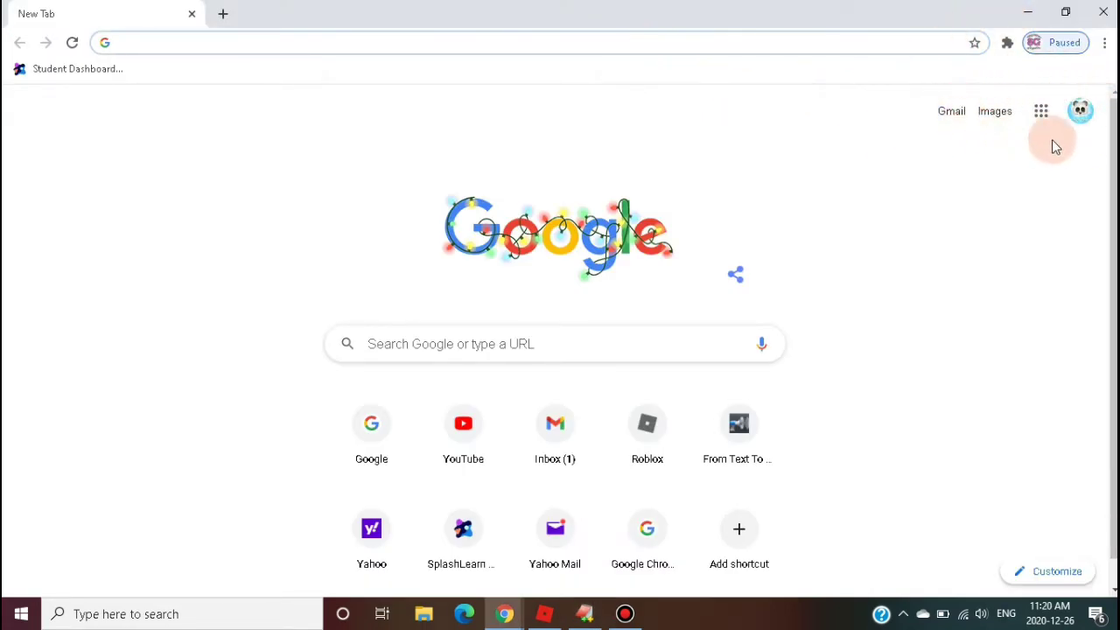
left_click(638, 44)
key("ctrl+v")
key("Return")
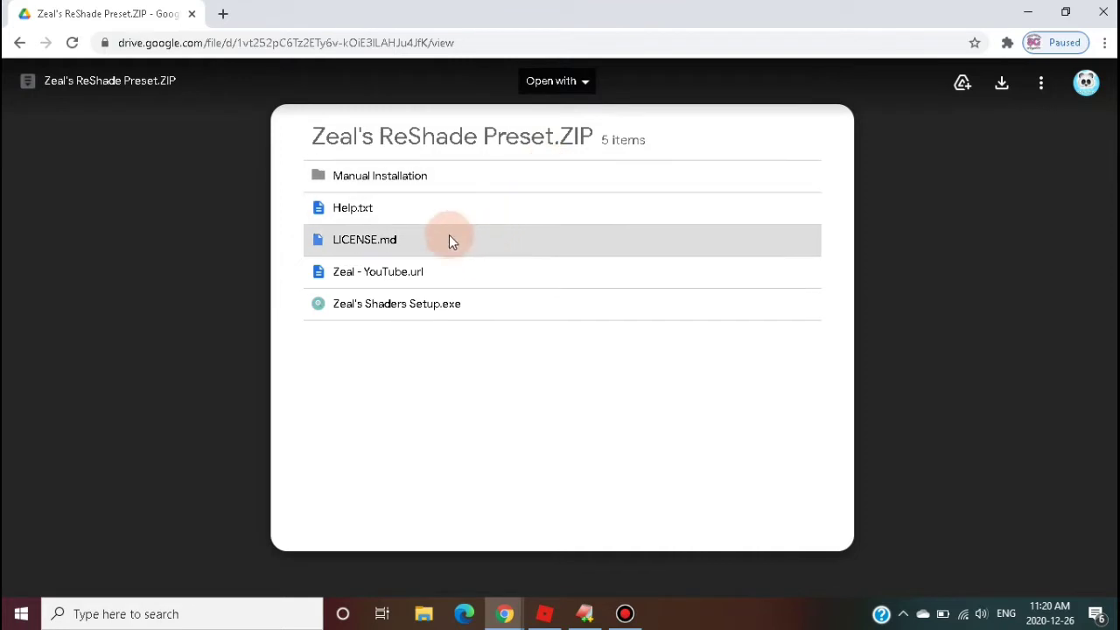
- Download Zeal's ReShade Preset.ZIP from Google Drive, choosing to download it despite the missing virus scan
left_click(1002, 83)
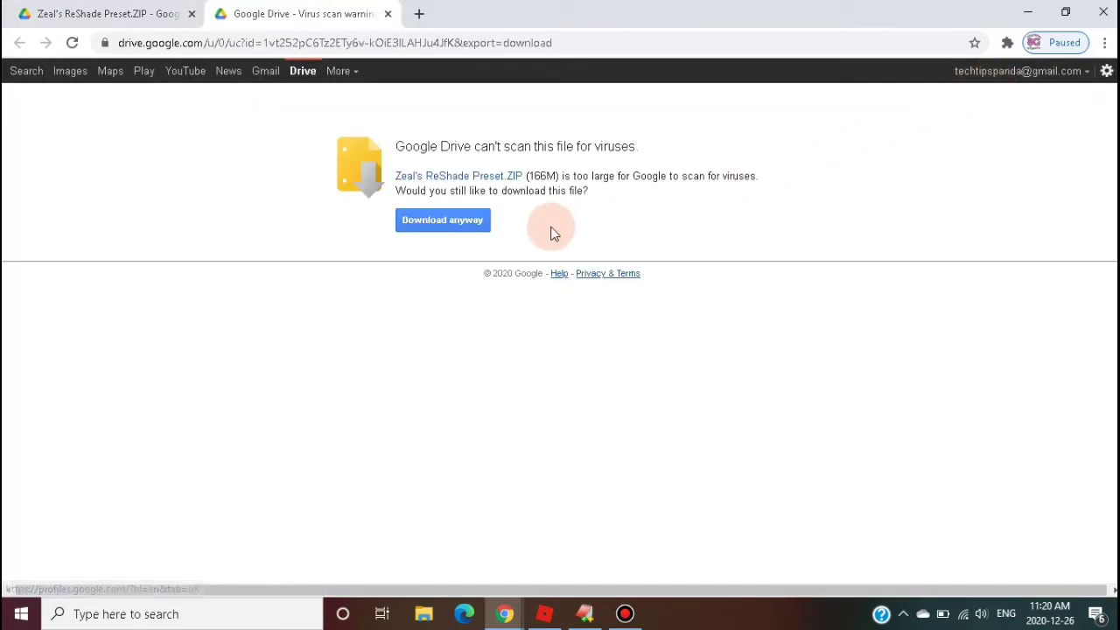
left_click(464, 225)
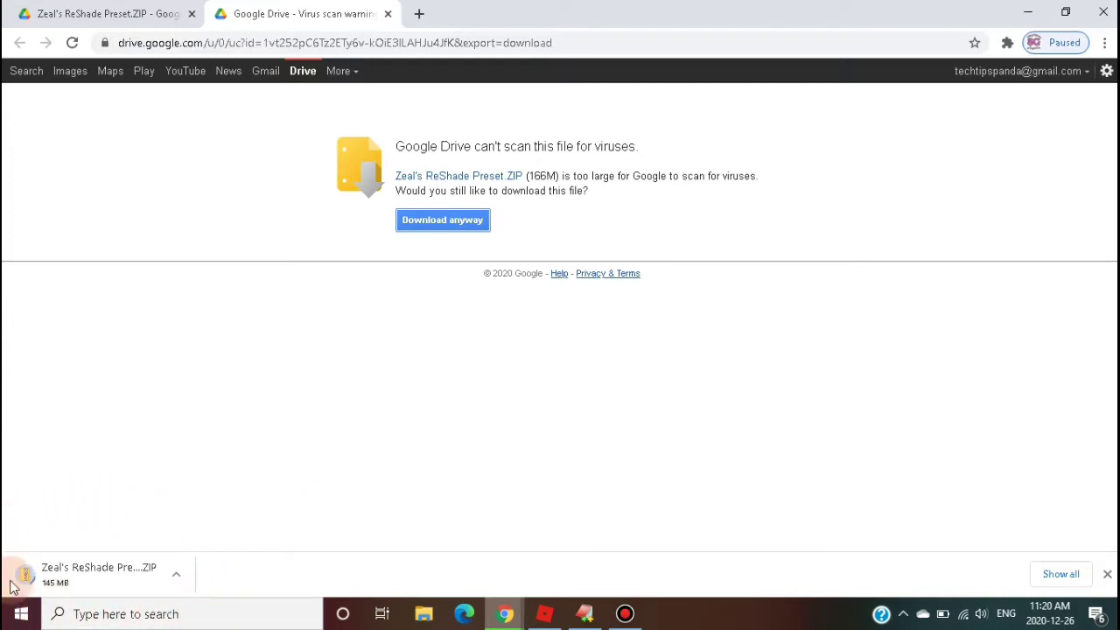
left_click(178, 578)
left_click(210, 529)
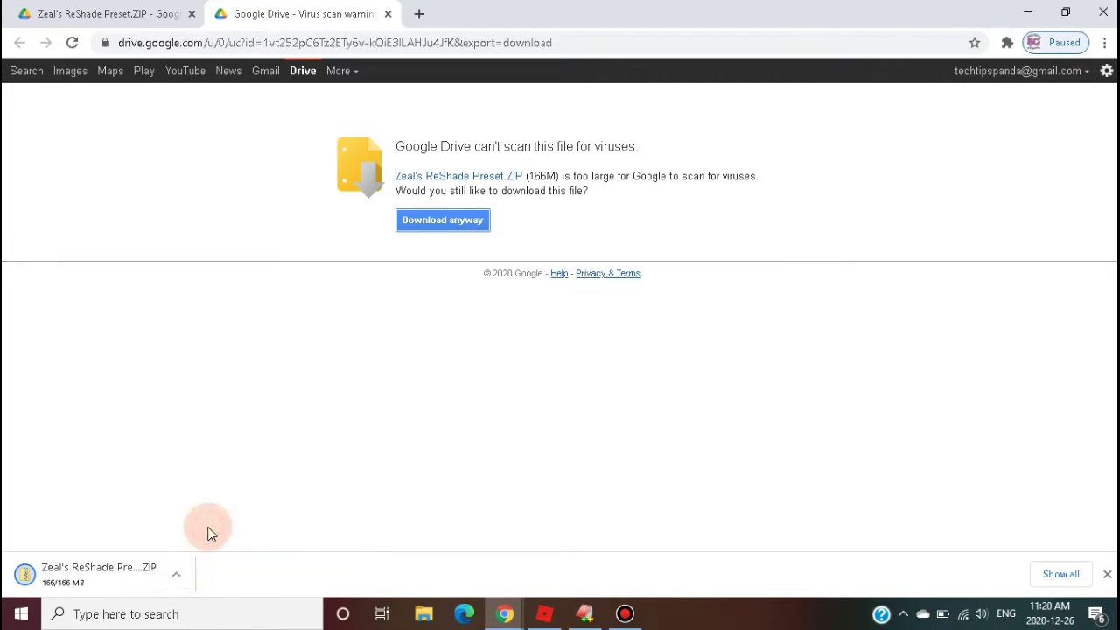
- Switch to File Explorer and open the Downloads folder
left_click(424, 613)
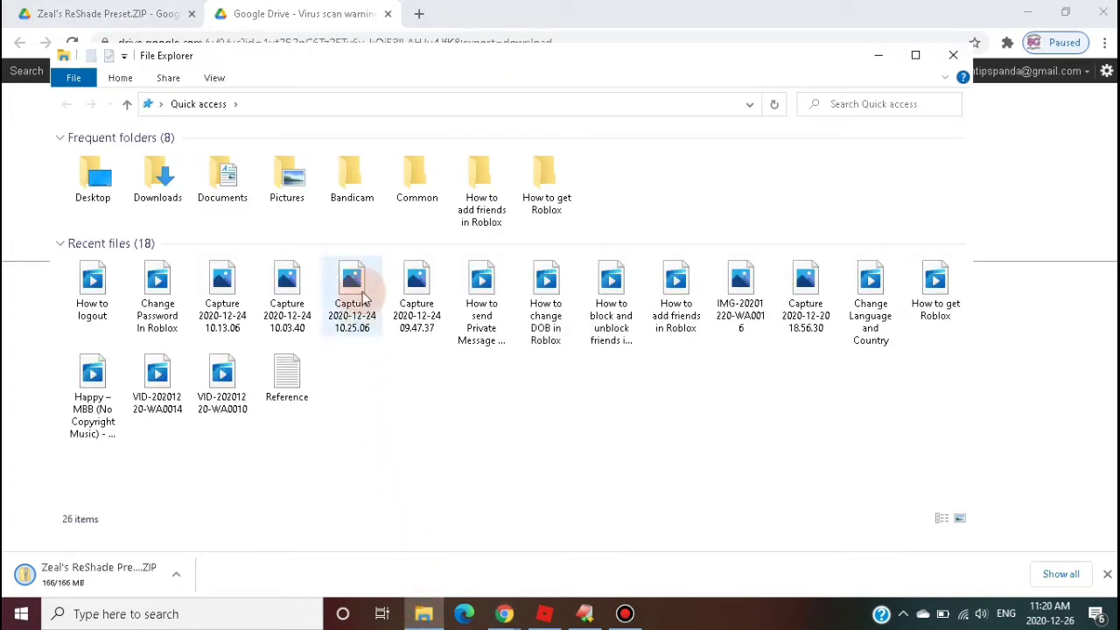
left_click(156, 192)
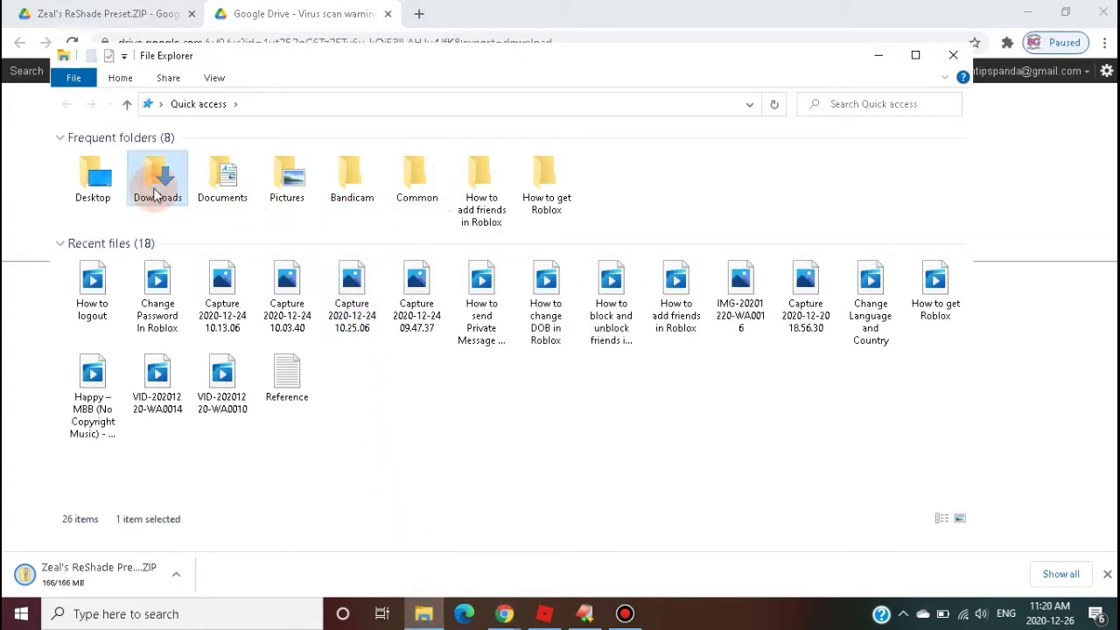
double_click(155, 193)
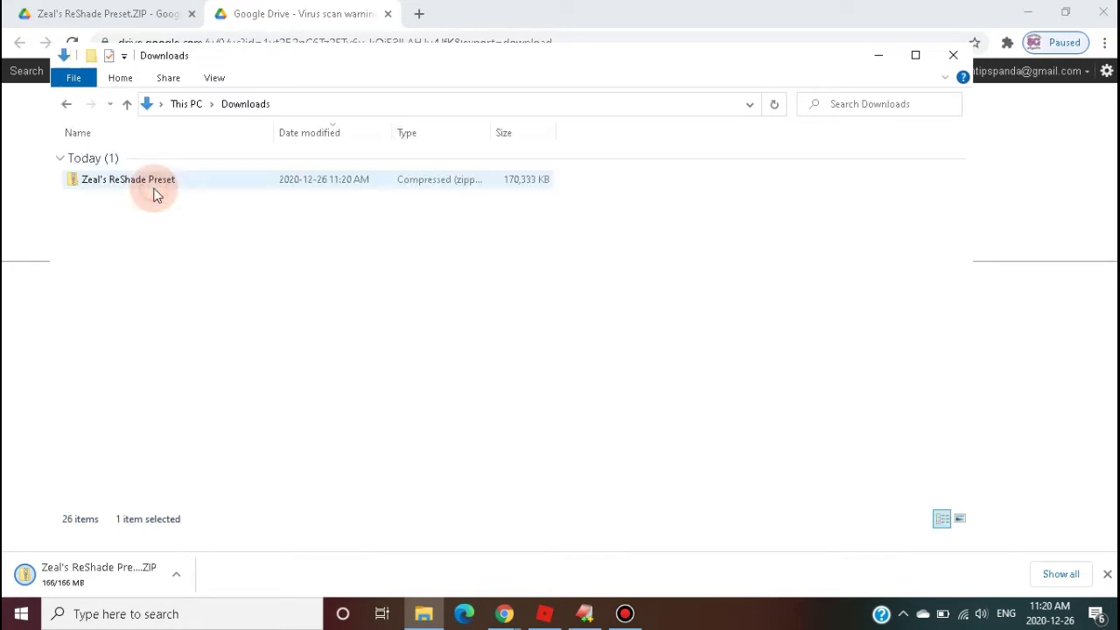
left_click(338, 109)
left_click(277, 289)
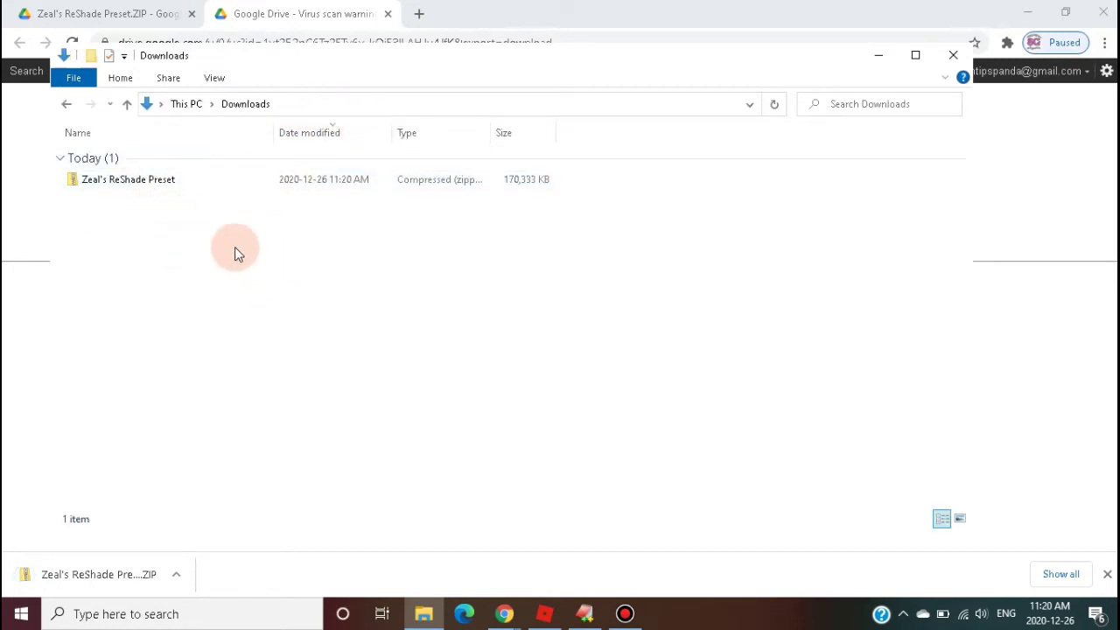
- Open the Zeal's ReShade Preset archive and extract all its files to the suggested folder in Downloads
left_click(168, 181)
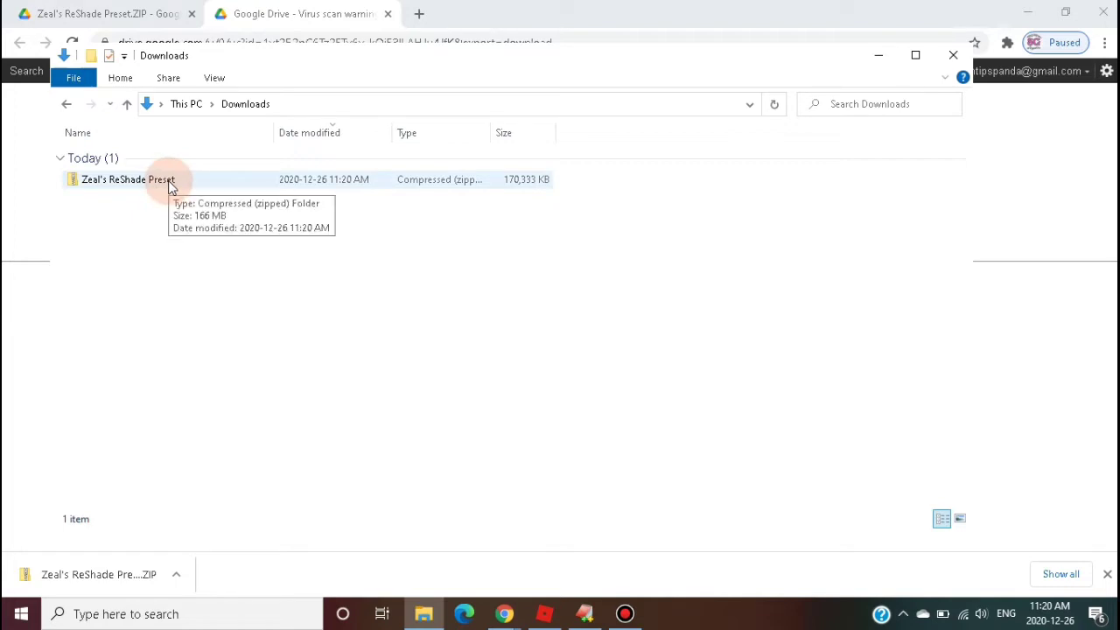
right_click(168, 180)
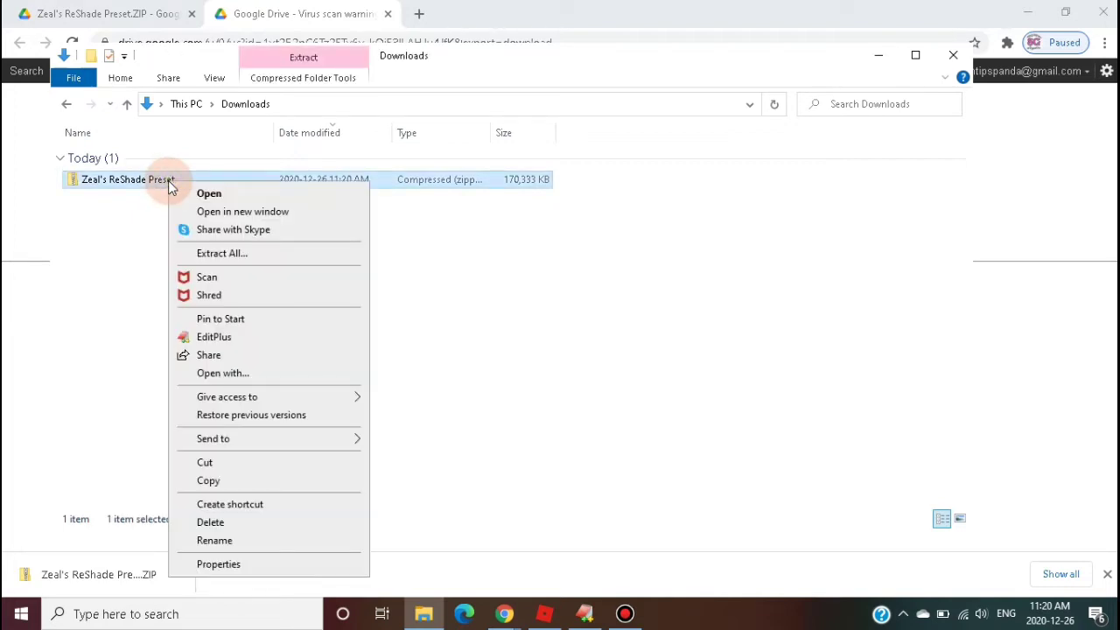
left_click(155, 180)
double_click(156, 180)
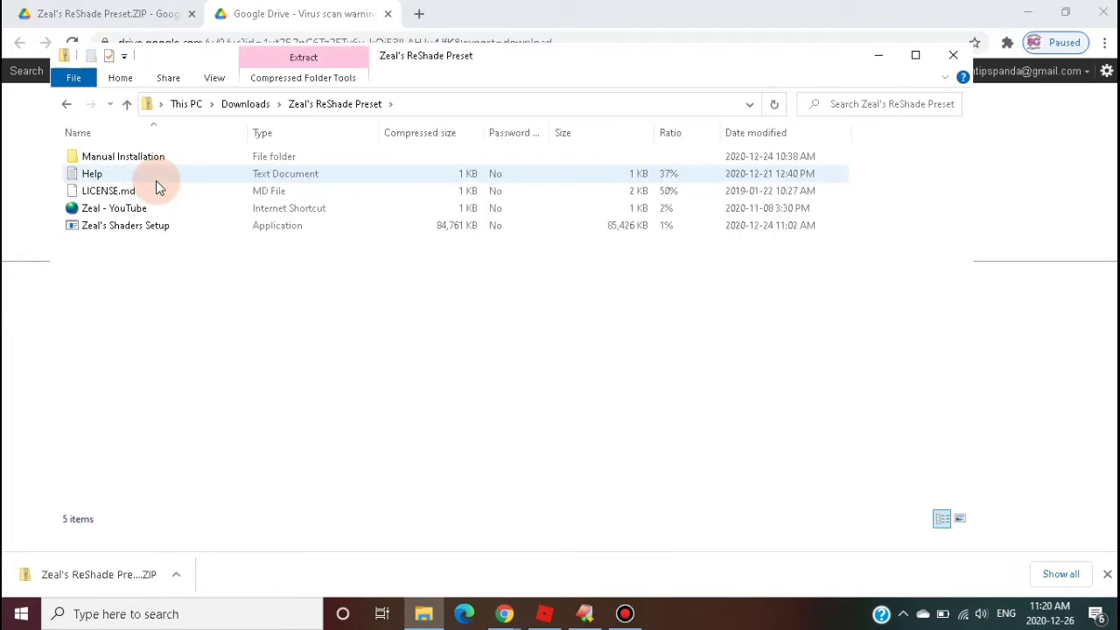
double_click(171, 229)
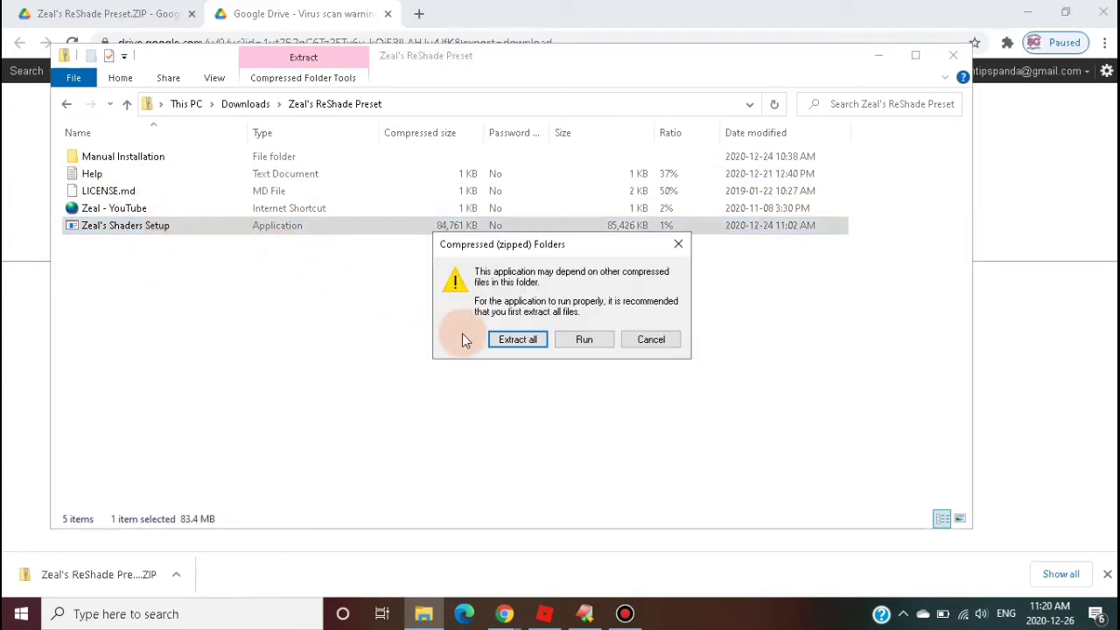
left_click(518, 340)
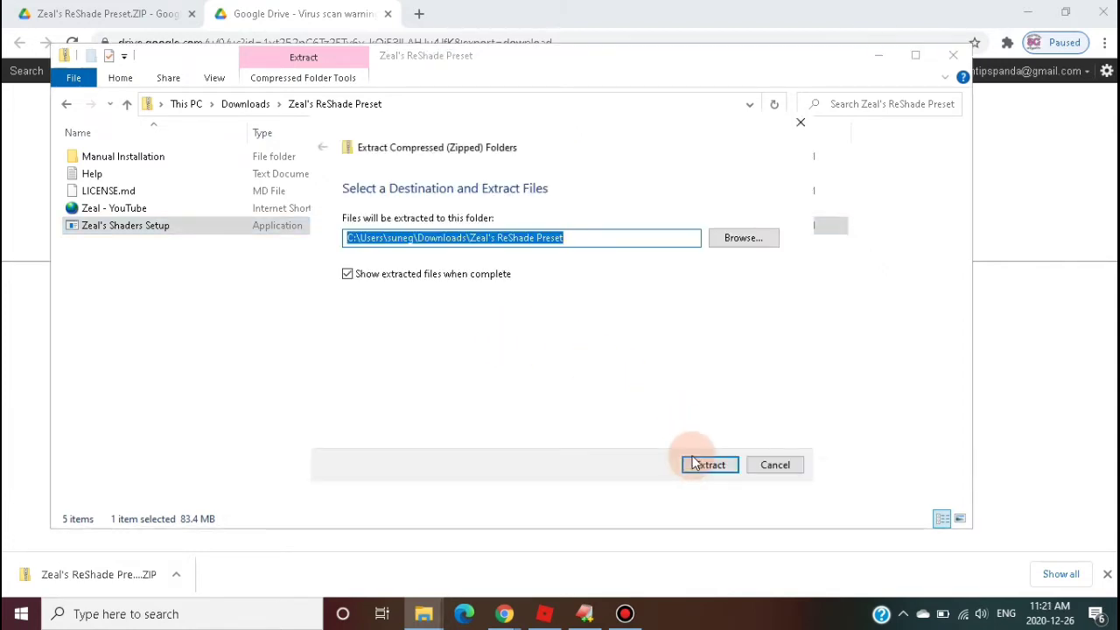
left_click(696, 466)
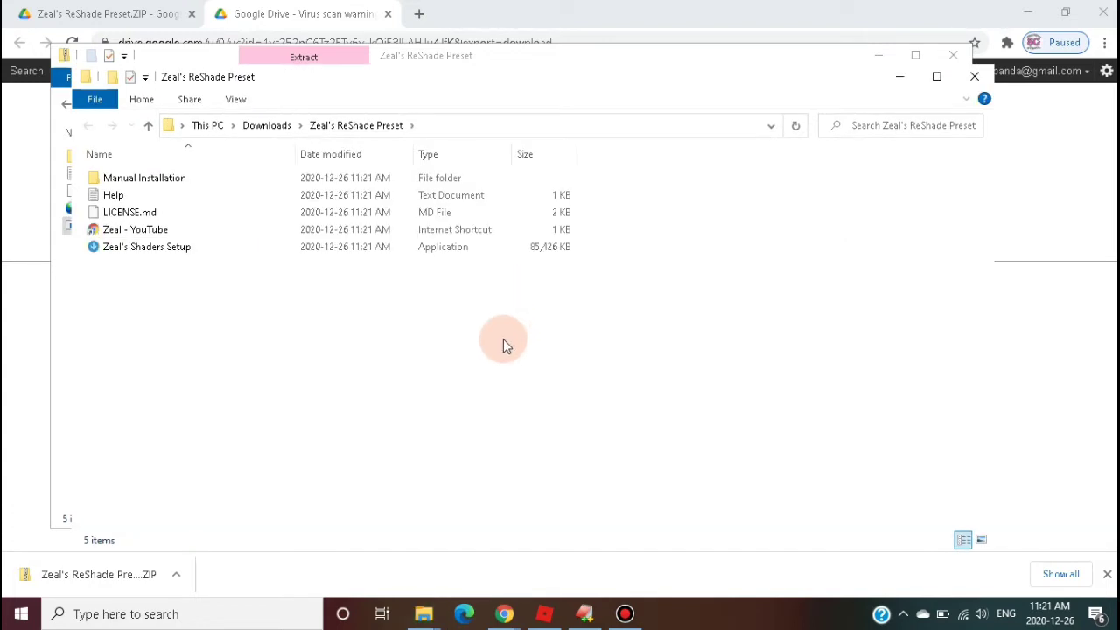
- Run the extracted Zeal's Shaders Setup application, allowing it to run anyway past the Microsoft Defender SmartScreen block
left_click(499, 126)
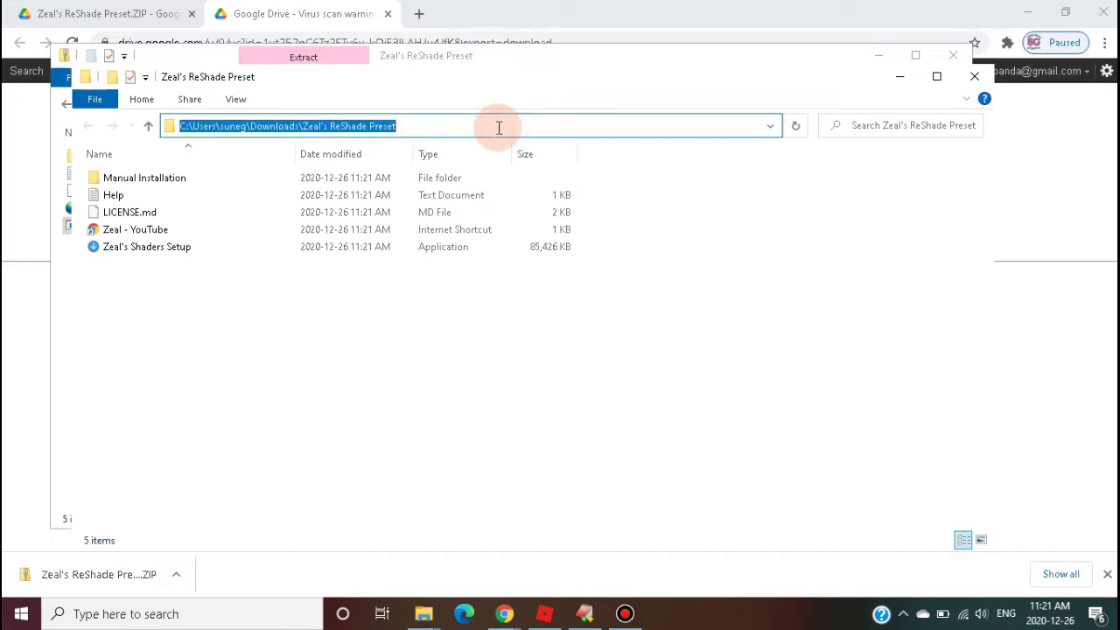
left_click(525, 326)
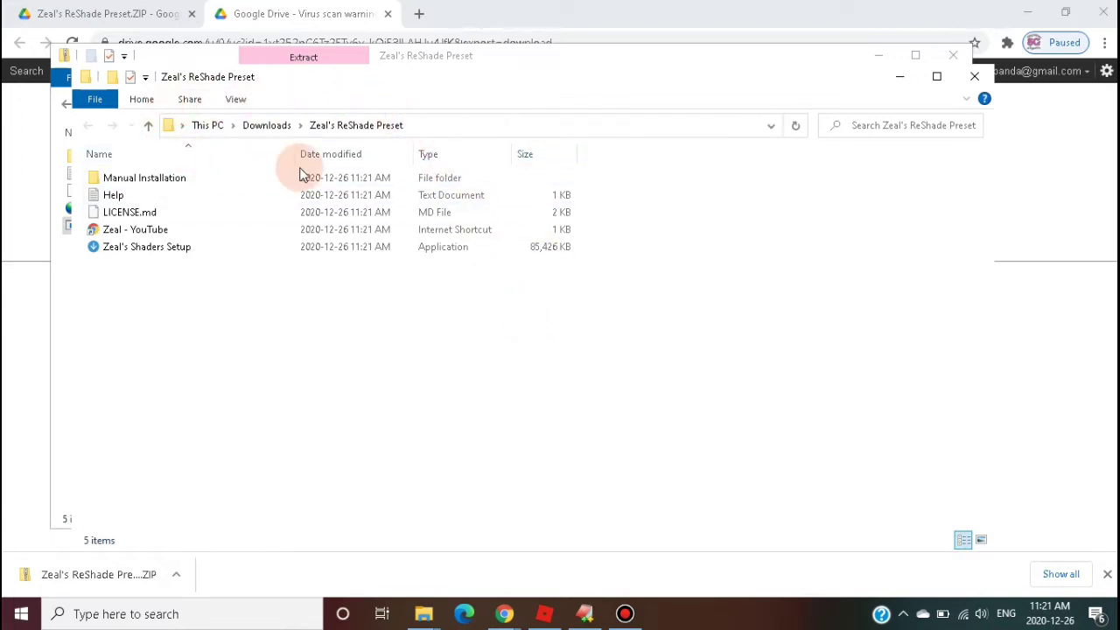
double_click(173, 250)
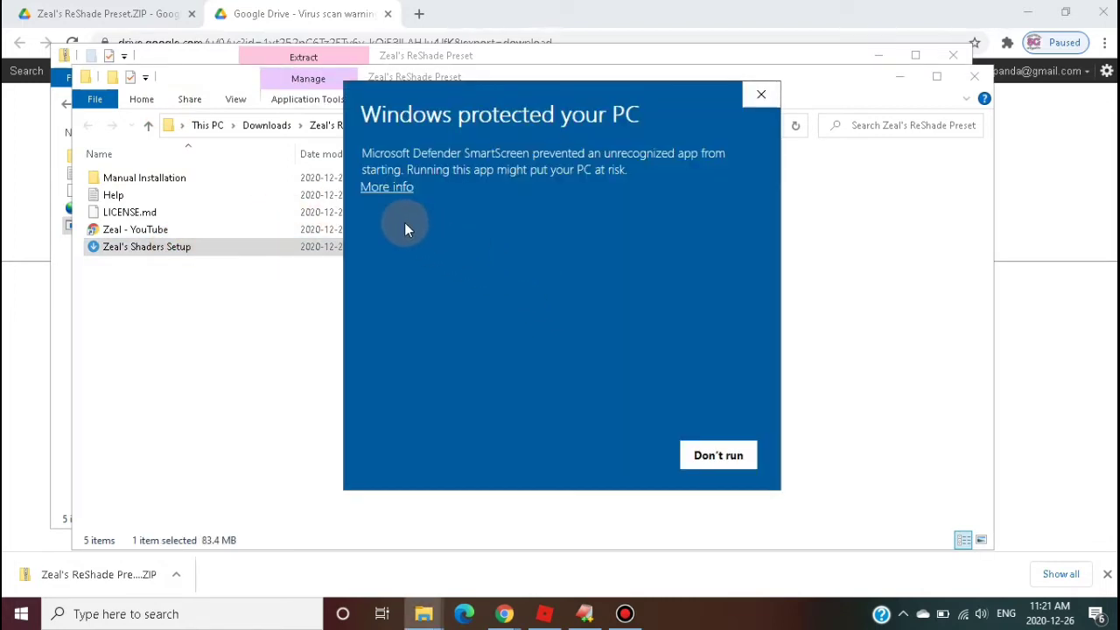
left_click(393, 188)
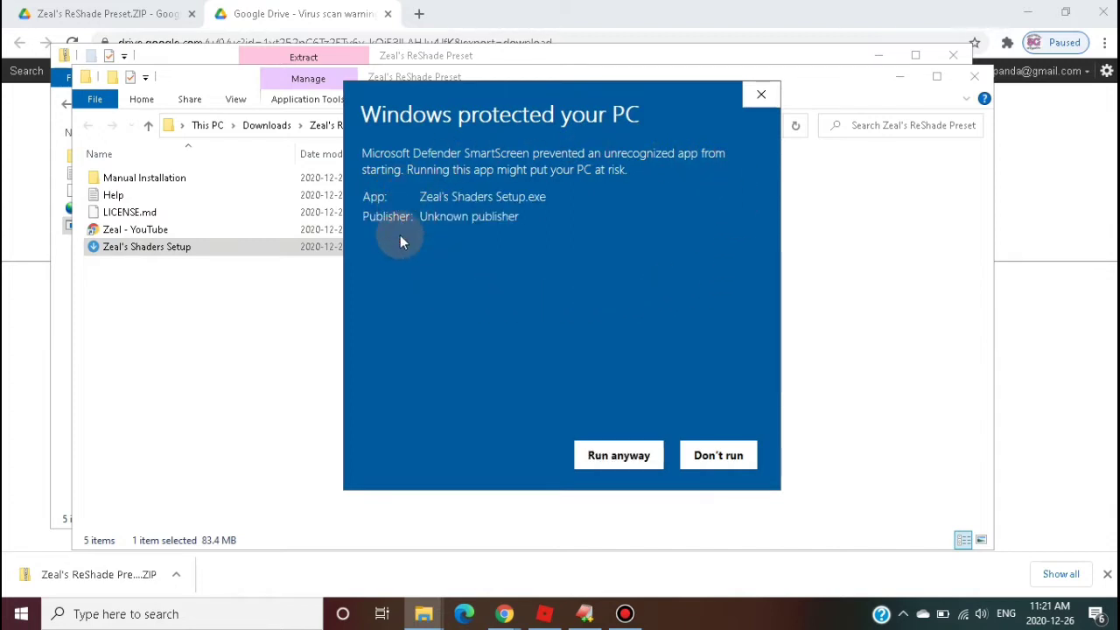
left_click(595, 455)
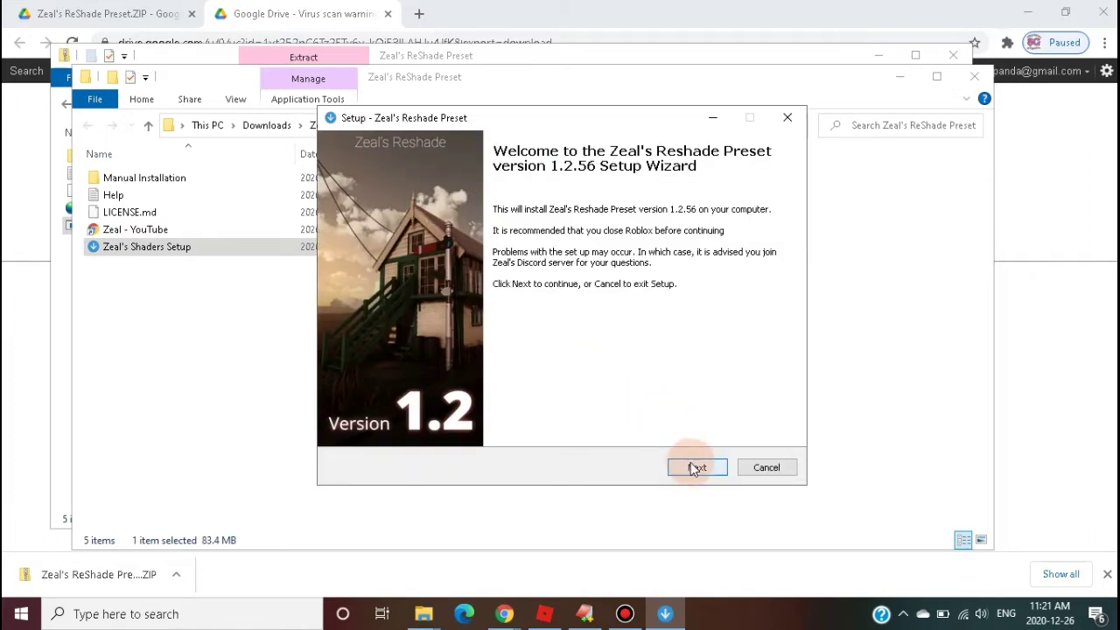
- Go past the setup wizard's welcome page, accept the license agreement and continue
left_click(696, 468)
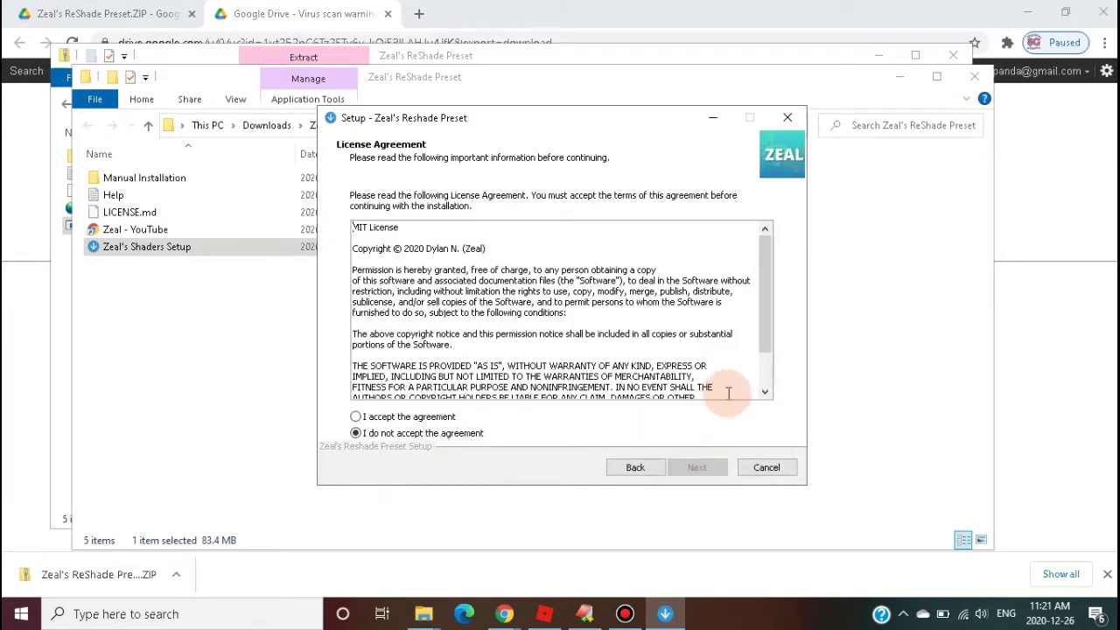
scroll(769, 372, "down", 2)
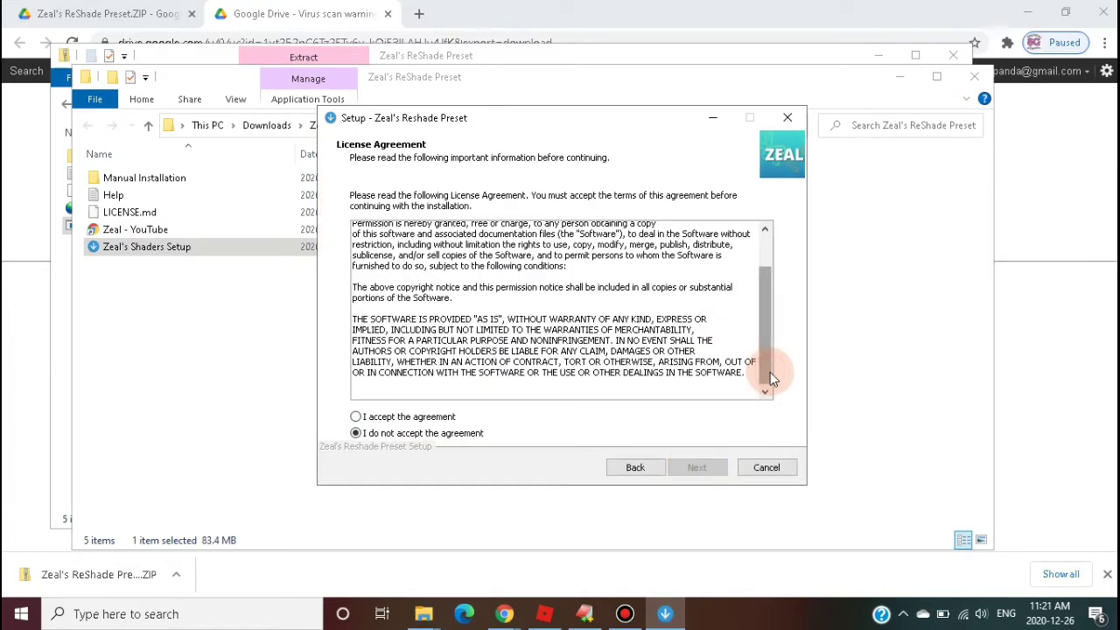
left_click(444, 419)
left_click(695, 467)
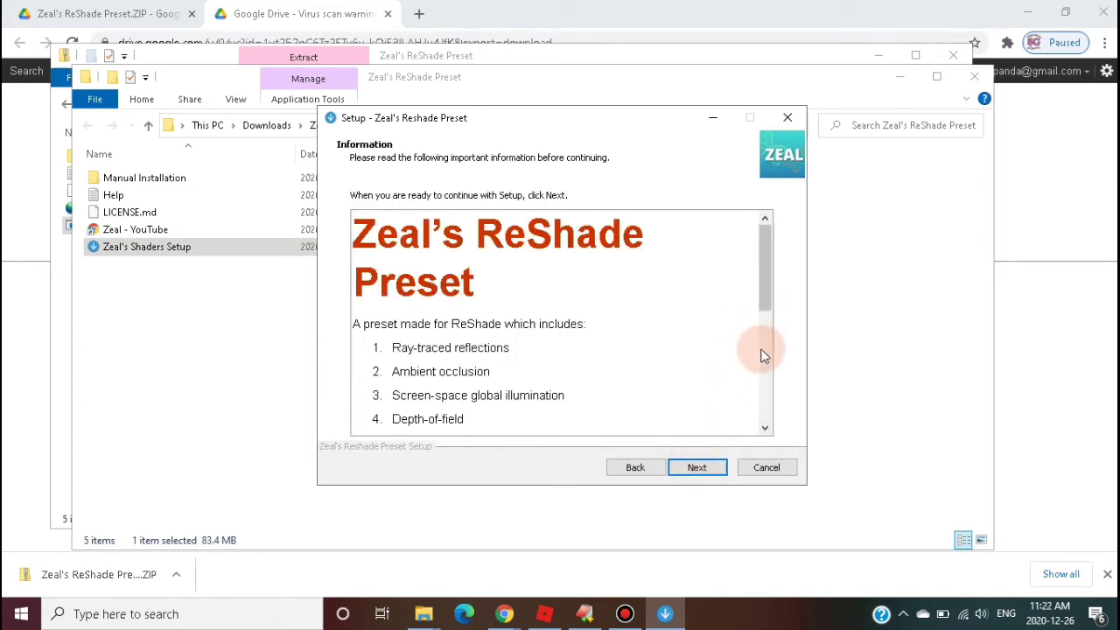
- Read the setup's Information page about the preset through to its end and continue the installation
left_click(761, 354)
left_click_drag(765, 339, 775, 392)
left_click(704, 467)
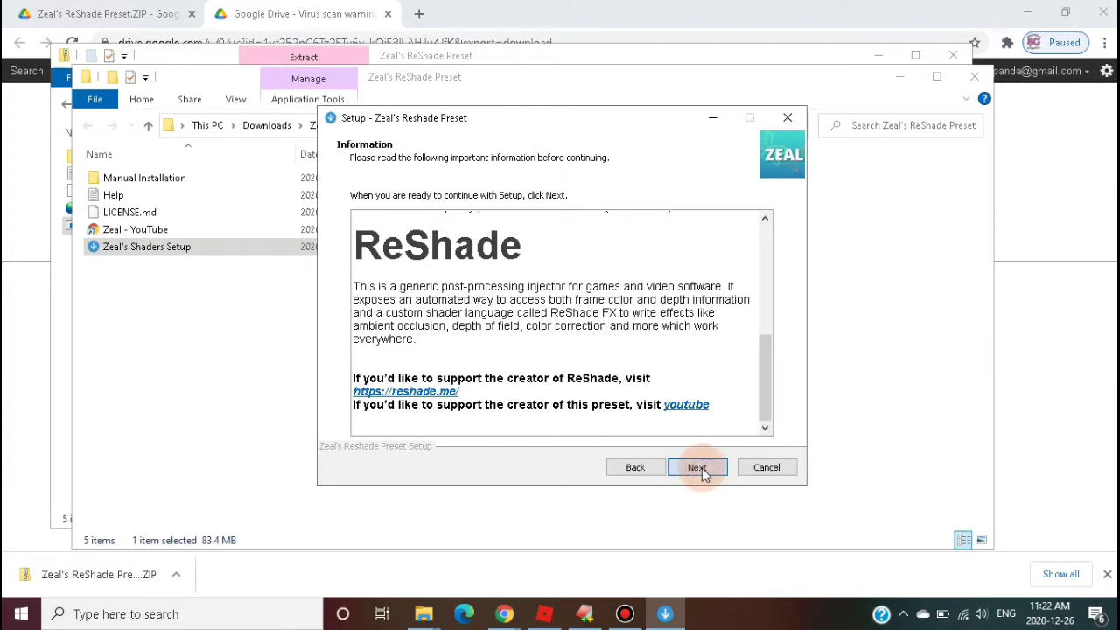
- Keep the full installation with the Install all quality option and install Zeal's Reshade Preset
left_click(701, 468)
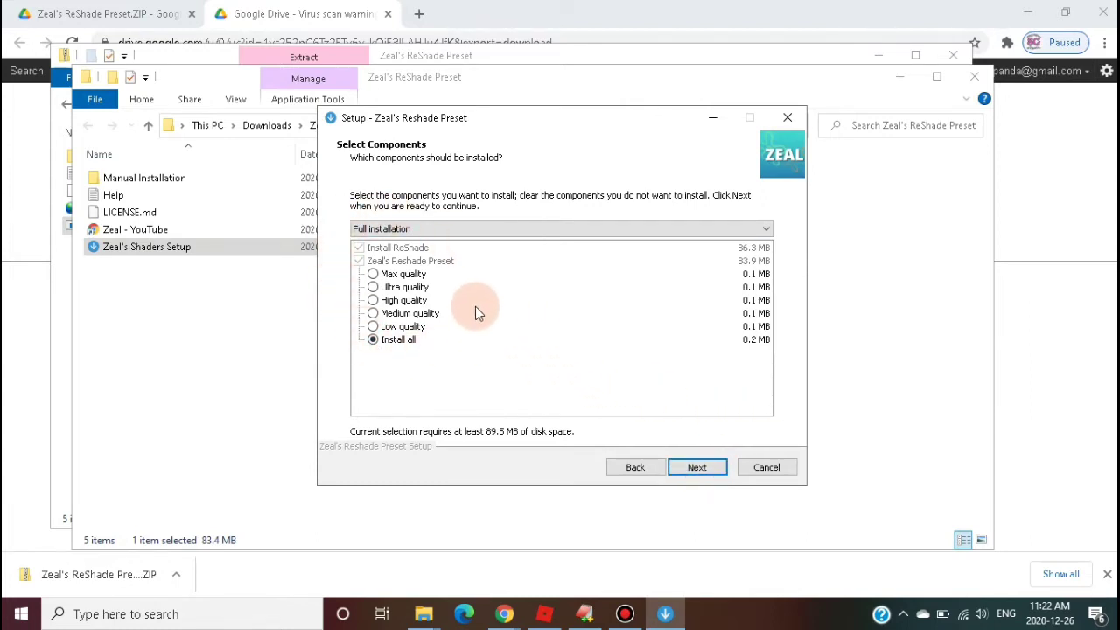
left_click(687, 470)
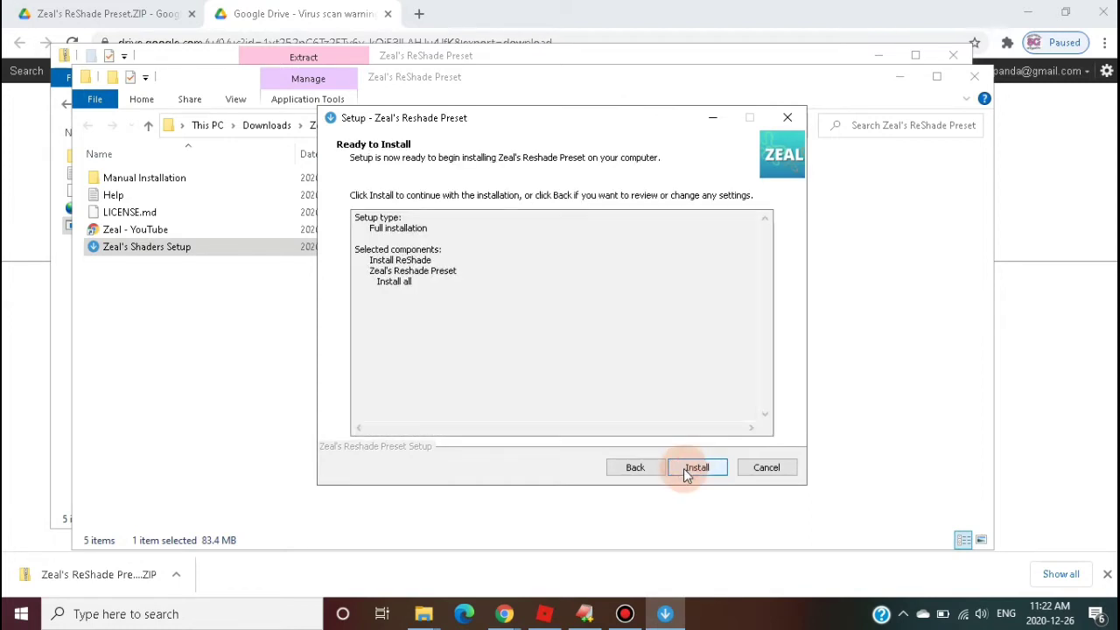
left_click(685, 472)
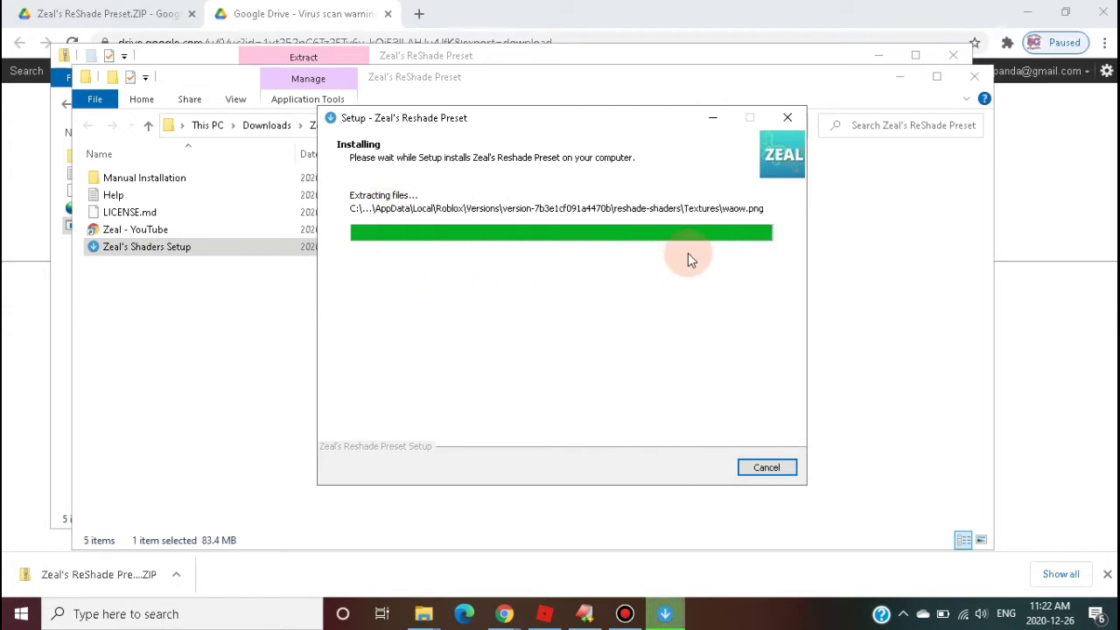
- Opt out of subscribing to Zeal on Youtube and joining the Discord server, and finish the setup
left_click(700, 369)
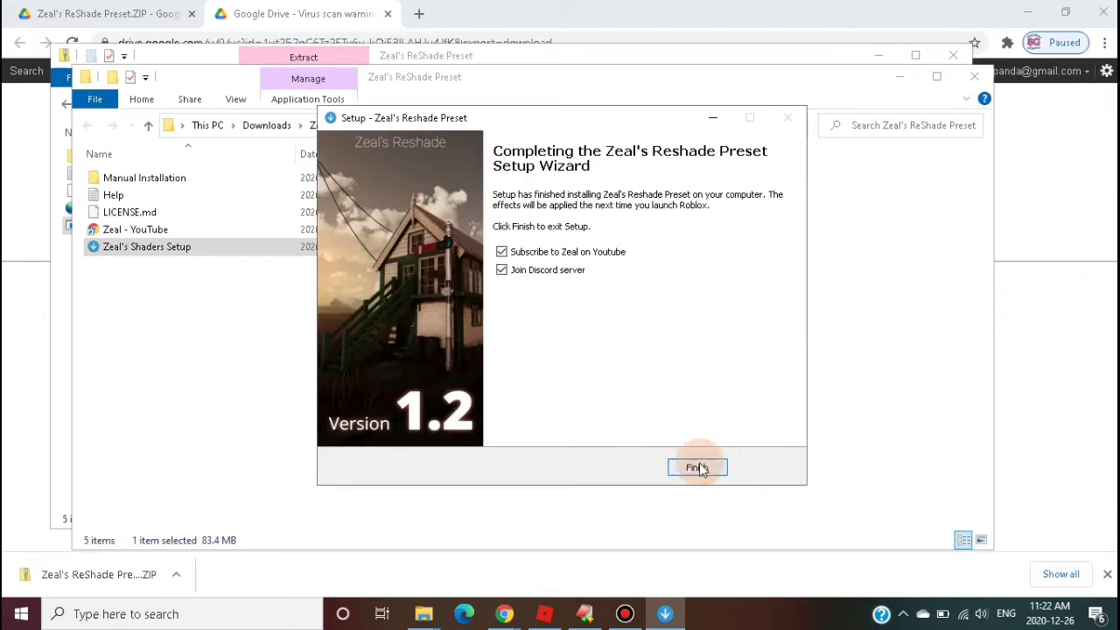
left_click(501, 271)
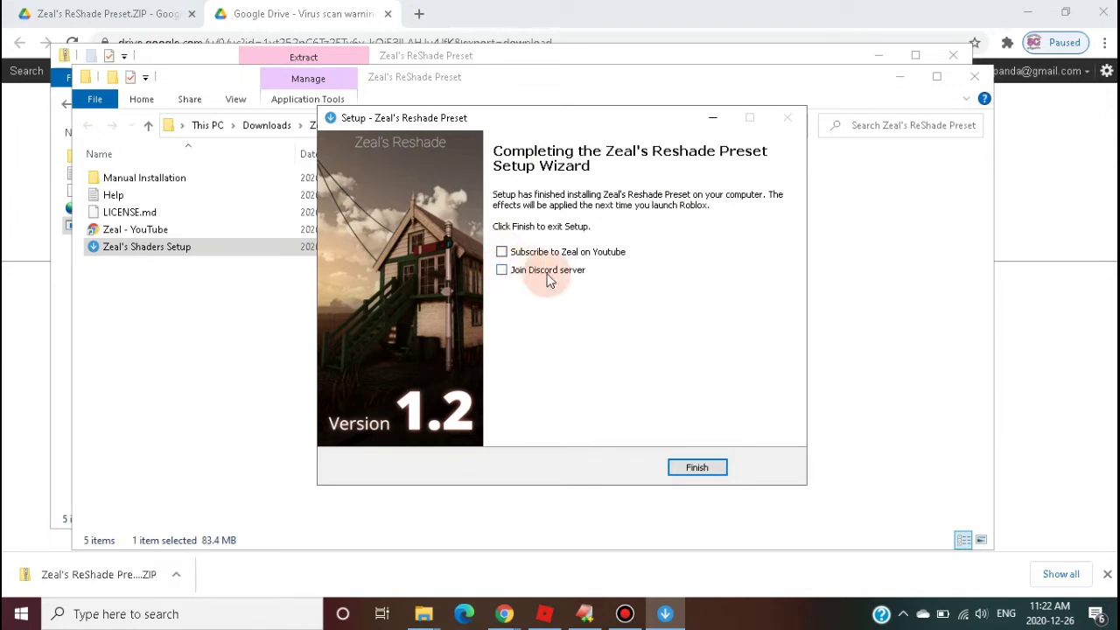
left_click(697, 467)
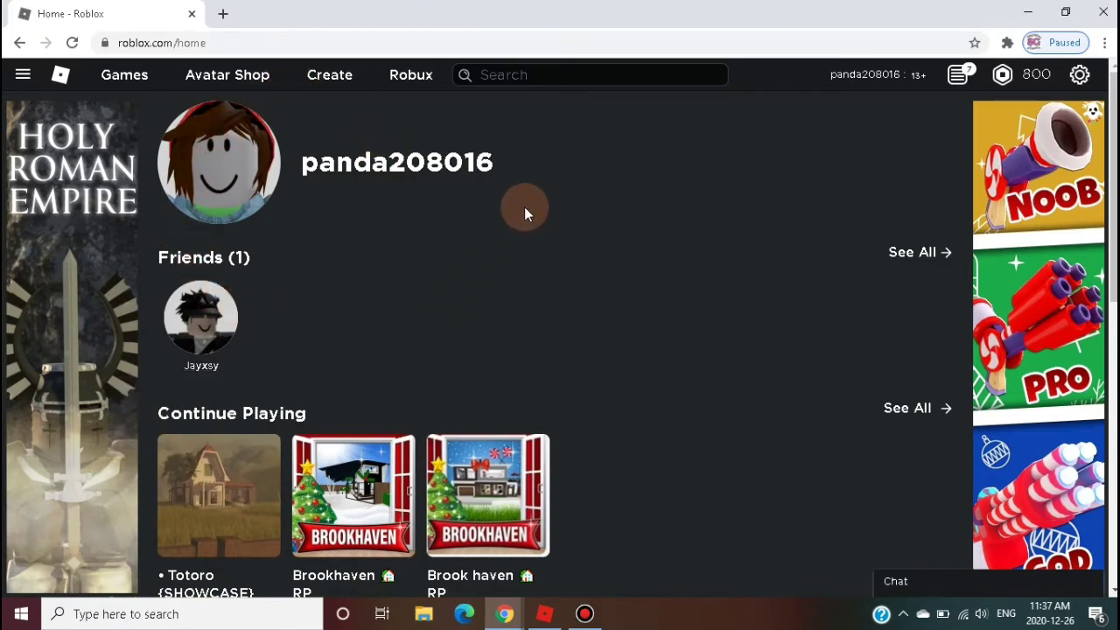
- Open the Totoro {SHOWCASE} game from Continue Playing on the Roblox home page and launch it in the Roblox application
scroll(418, 254, "down", 1)
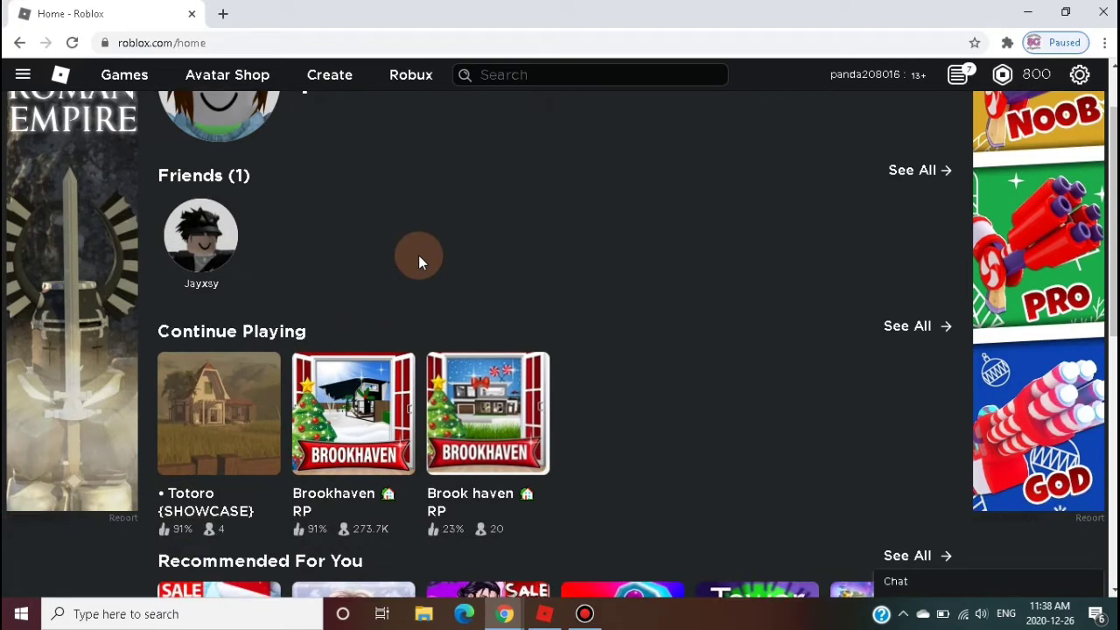
scroll(418, 255, "down", 1)
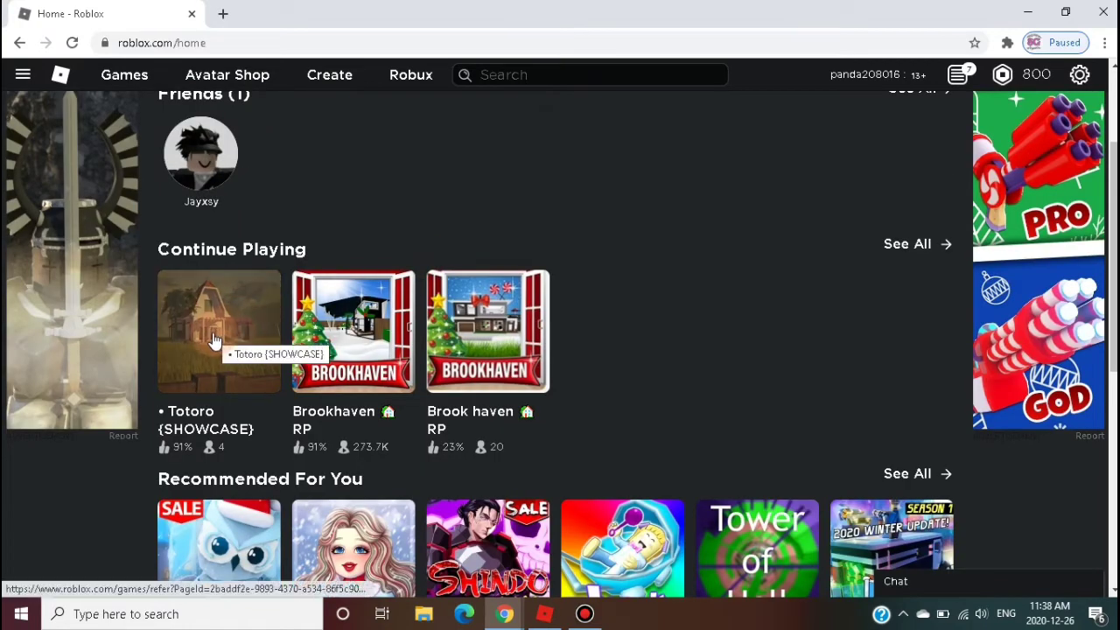
left_click(240, 370)
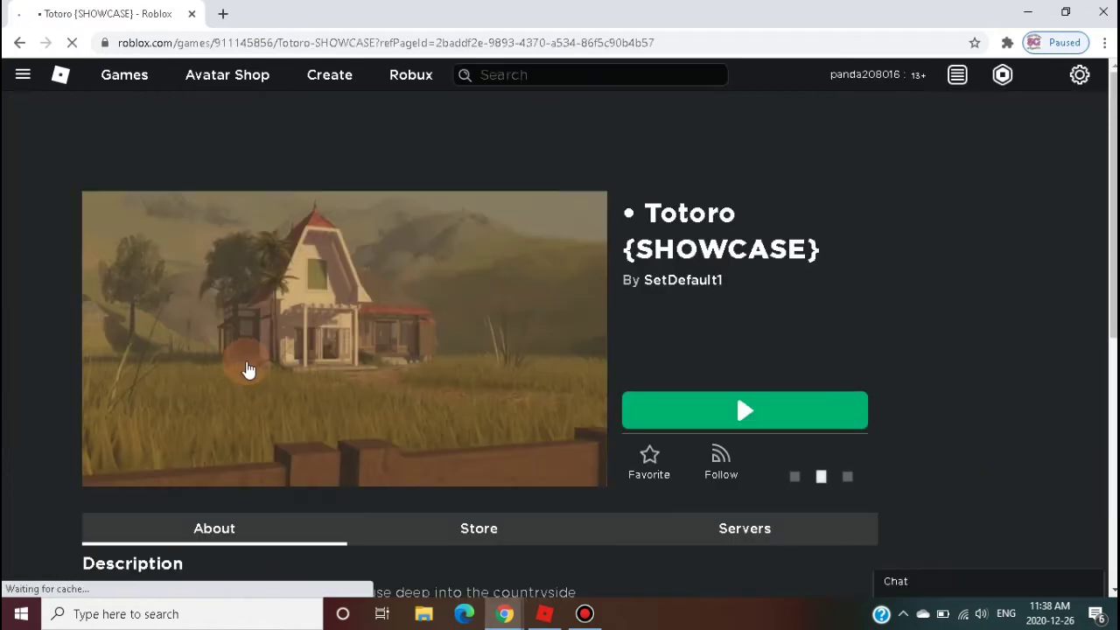
left_click(727, 415)
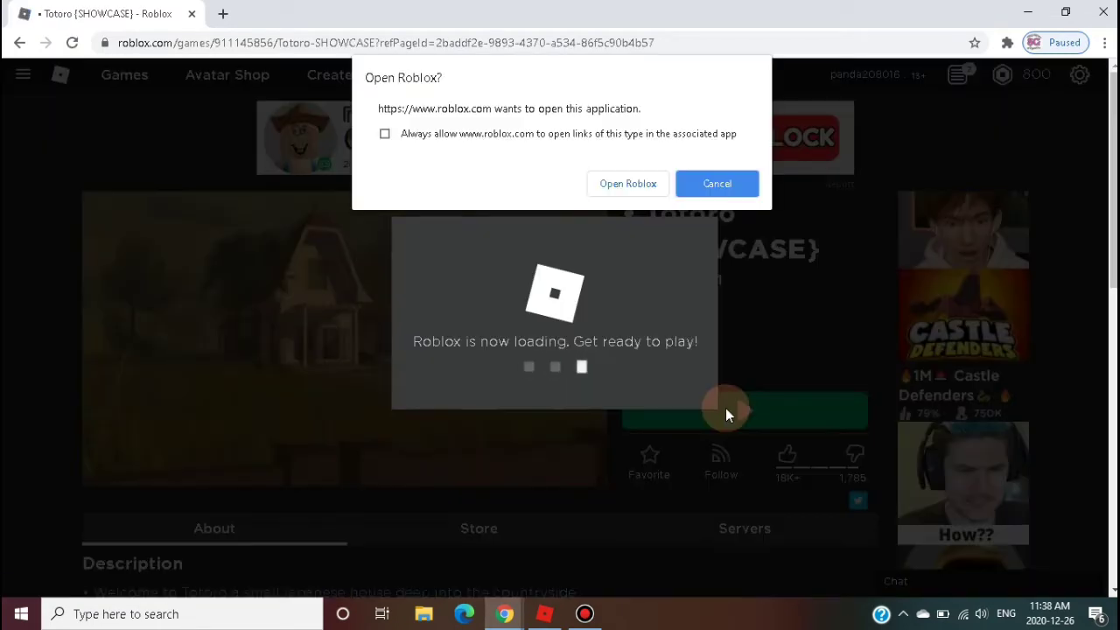
left_click(636, 191)
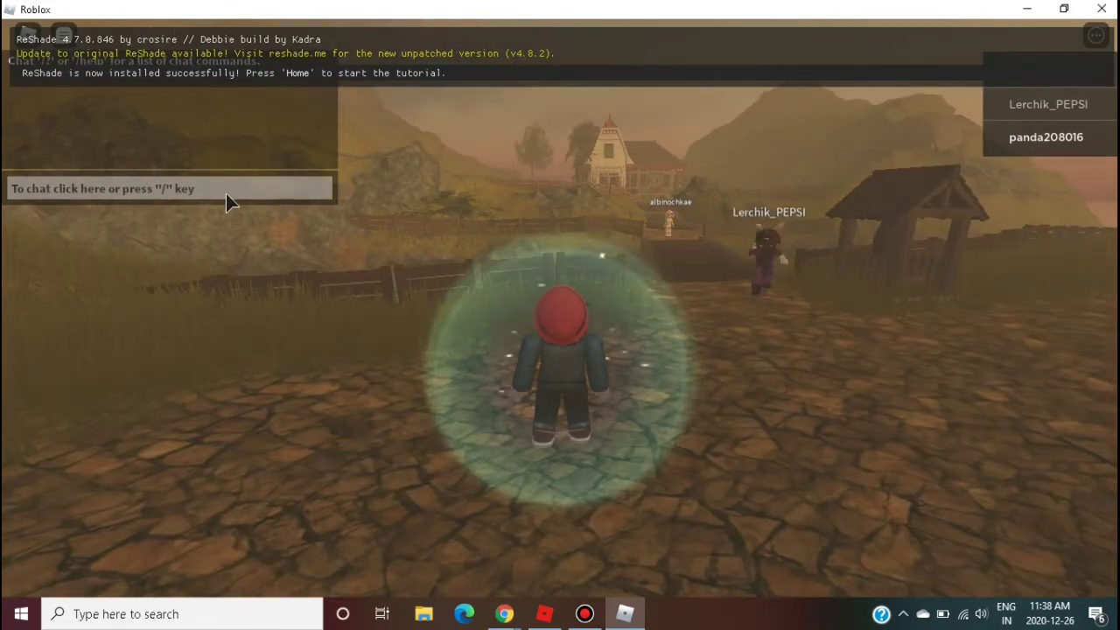
- Open the ReShade overlay, skip its tutorial, load Zeal's ReShade-Preset Medium.ini and close the overlay
key("Home")
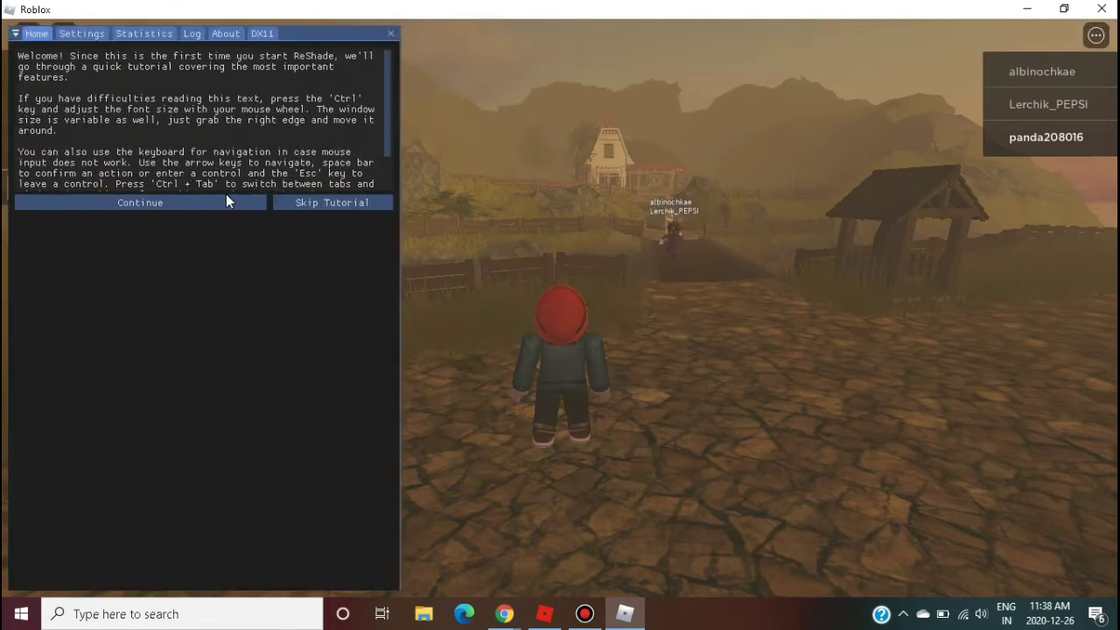
left_click(314, 210)
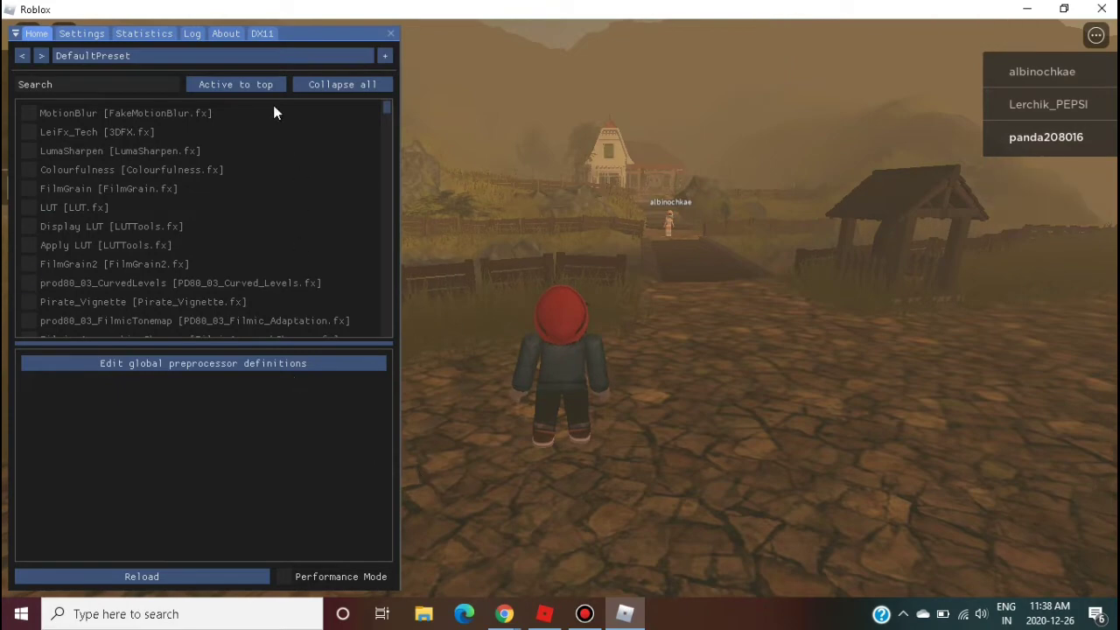
left_click(271, 59)
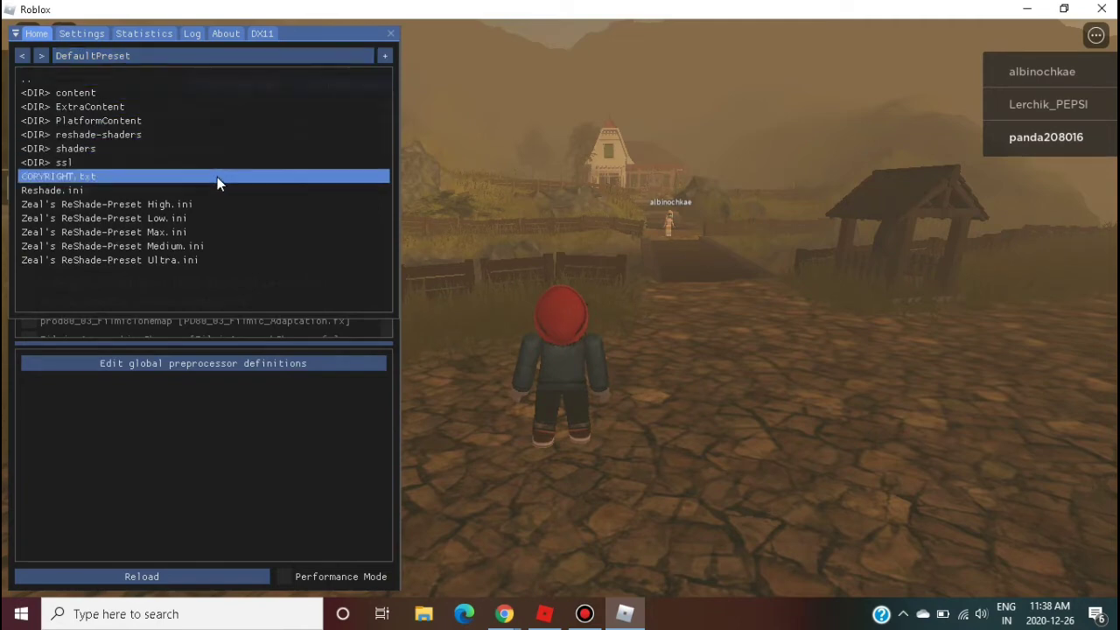
left_click(193, 247)
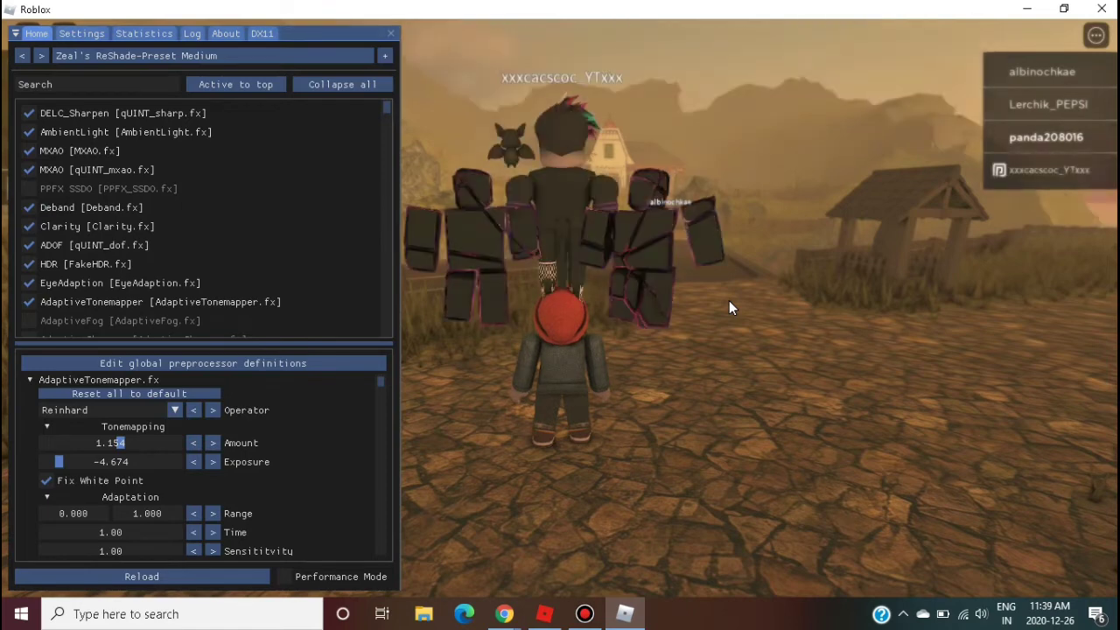
key("Home")
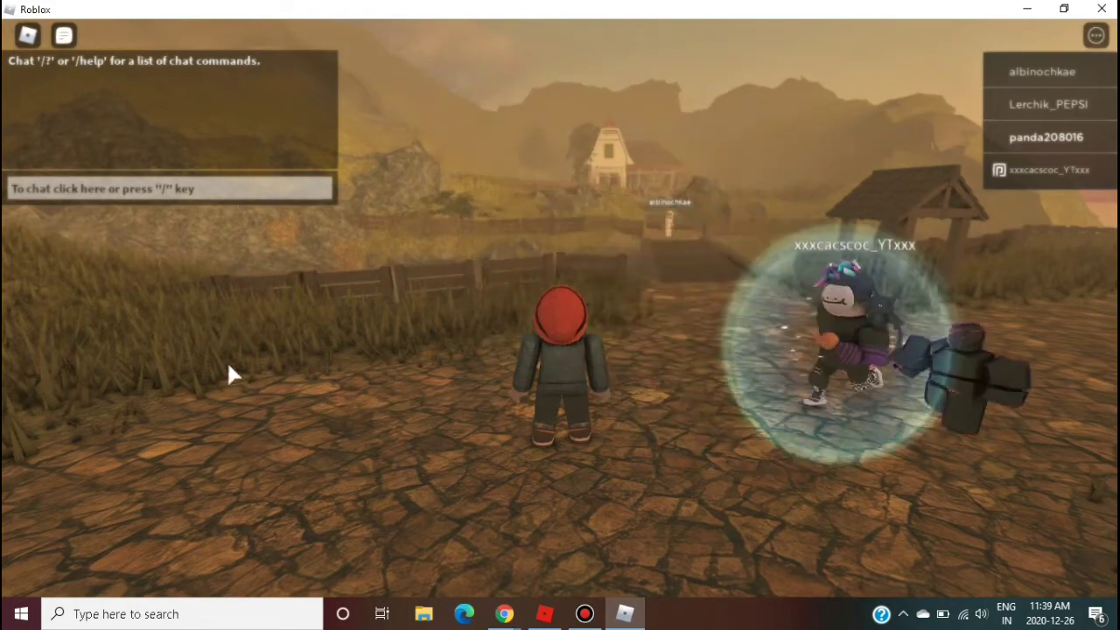
- Set the game's Graphics Mode to Manual and raise the Graphics Quality to its maximum
left_click(28, 36)
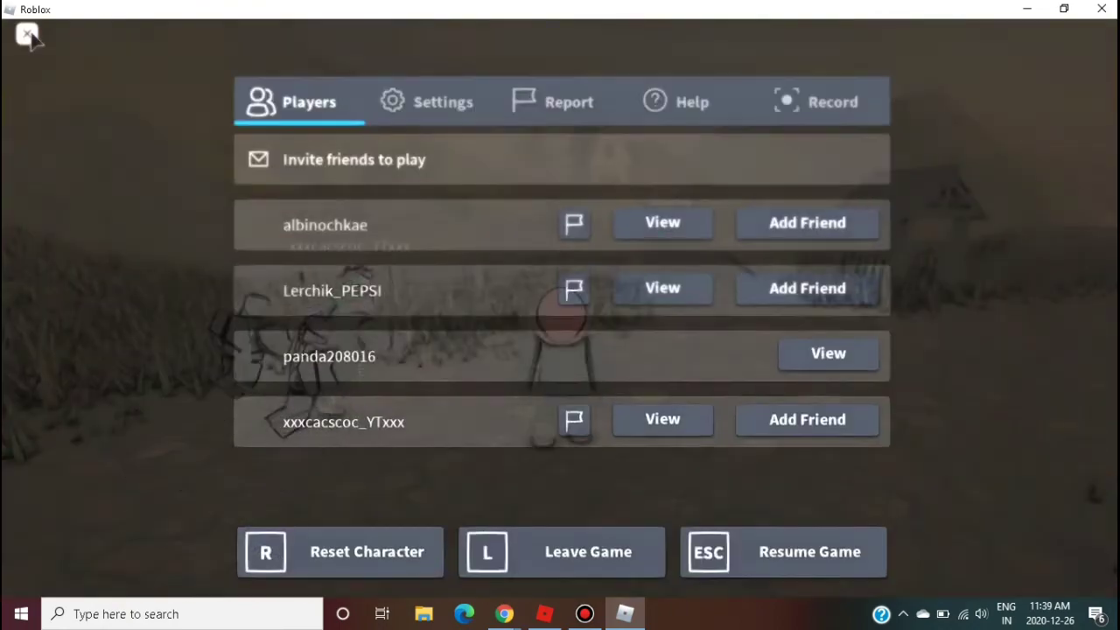
left_click(465, 103)
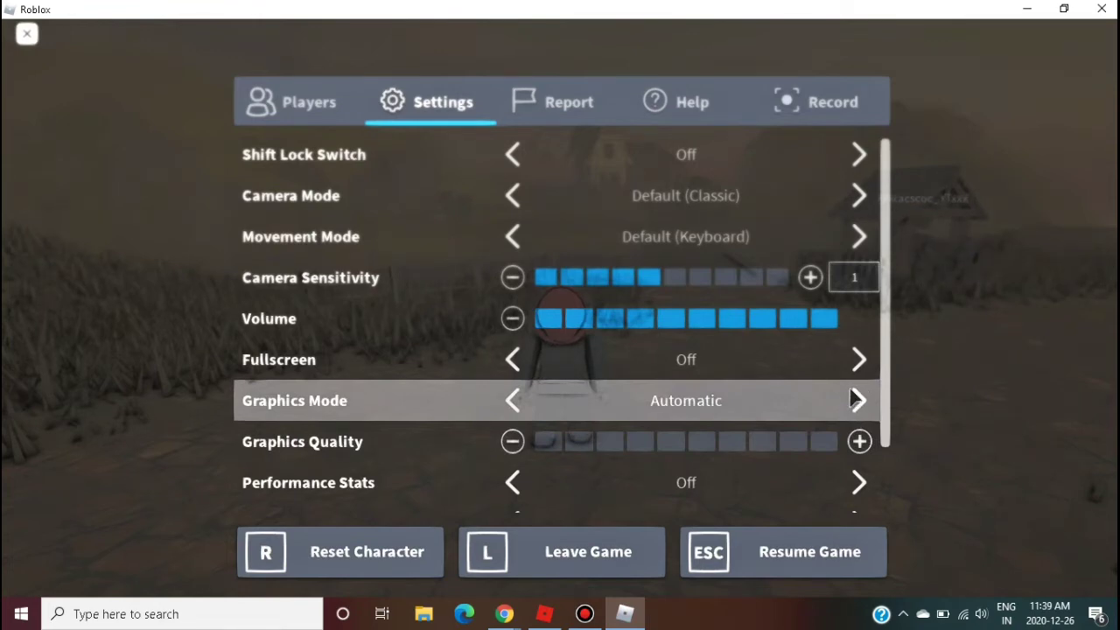
left_click(856, 401)
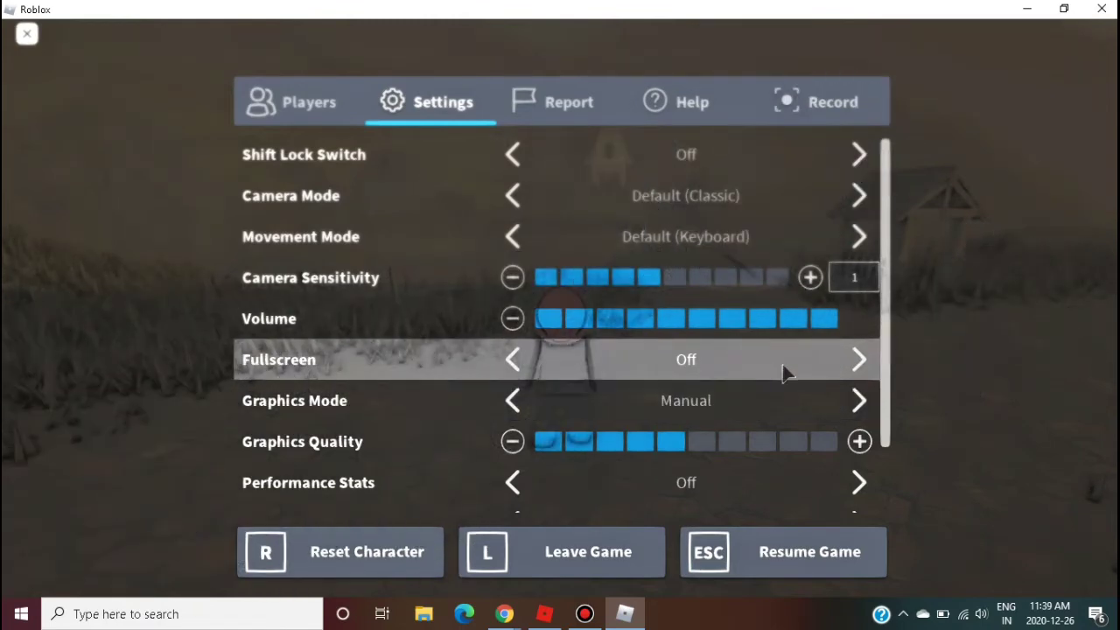
left_click(859, 442)
left_click(859, 443)
left_click(859, 442)
left_click(859, 442)
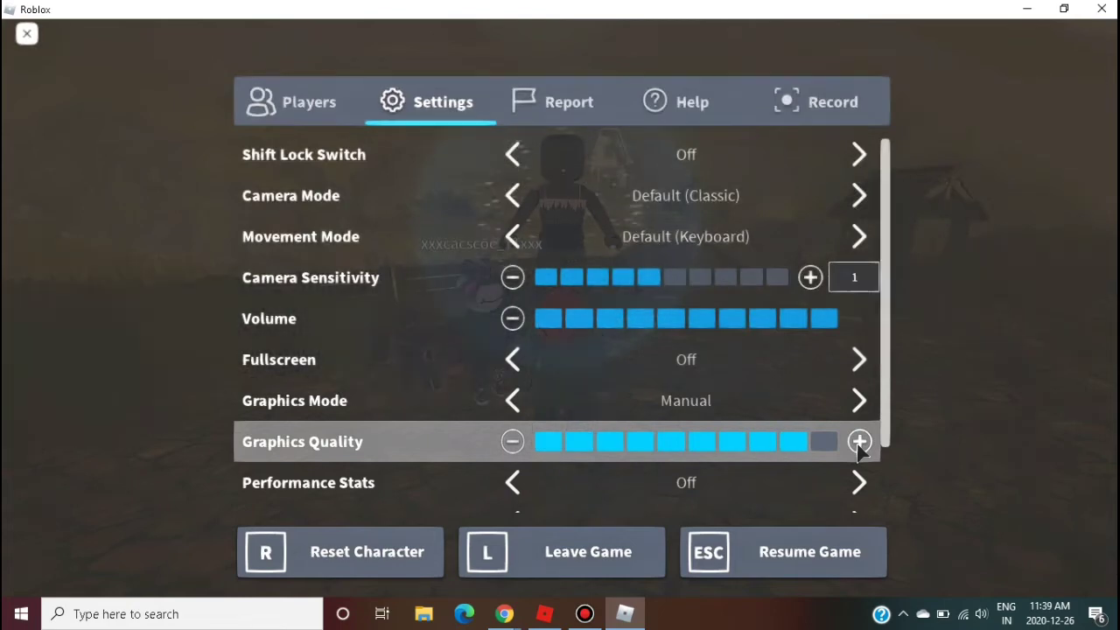
left_click(859, 443)
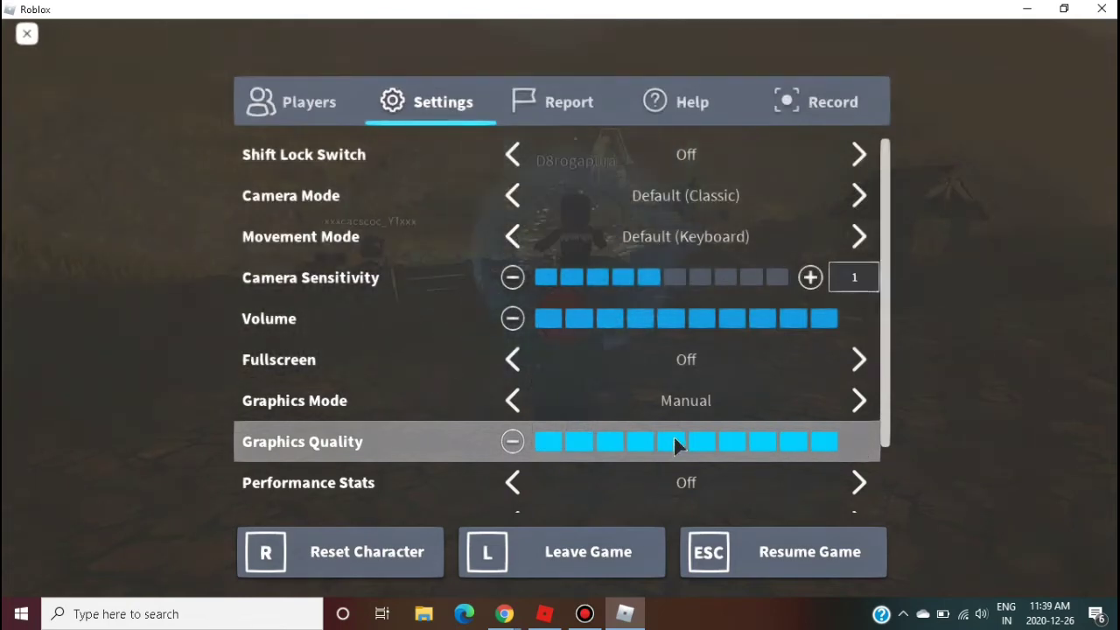
- Lower the Graphics Quality to seven bars and return to the game
left_click(512, 442)
left_click(511, 443)
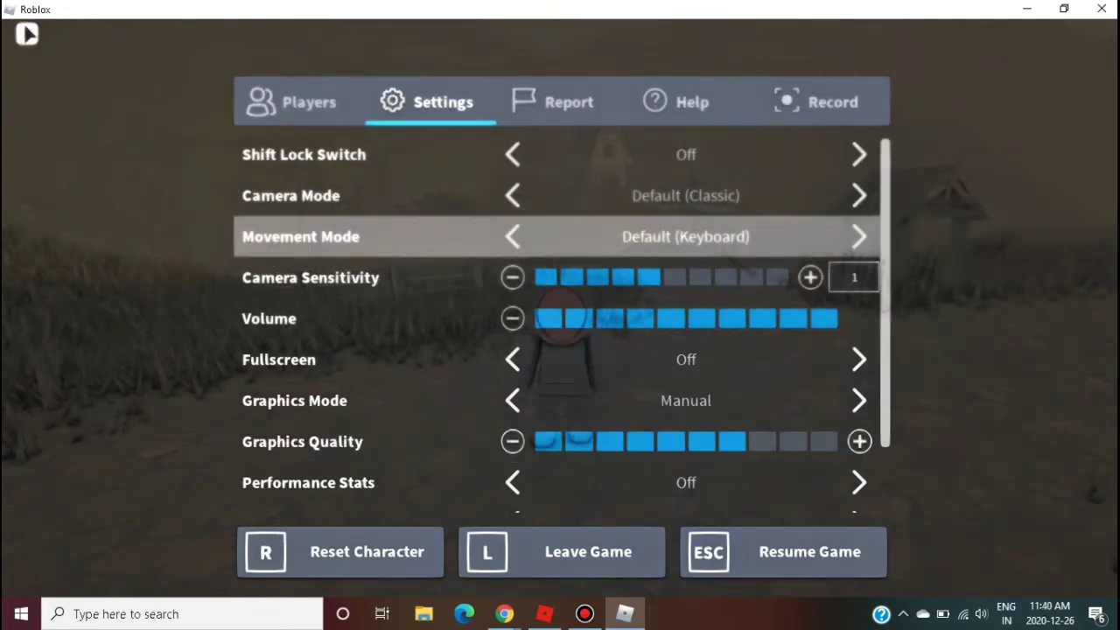
left_click(27, 34)
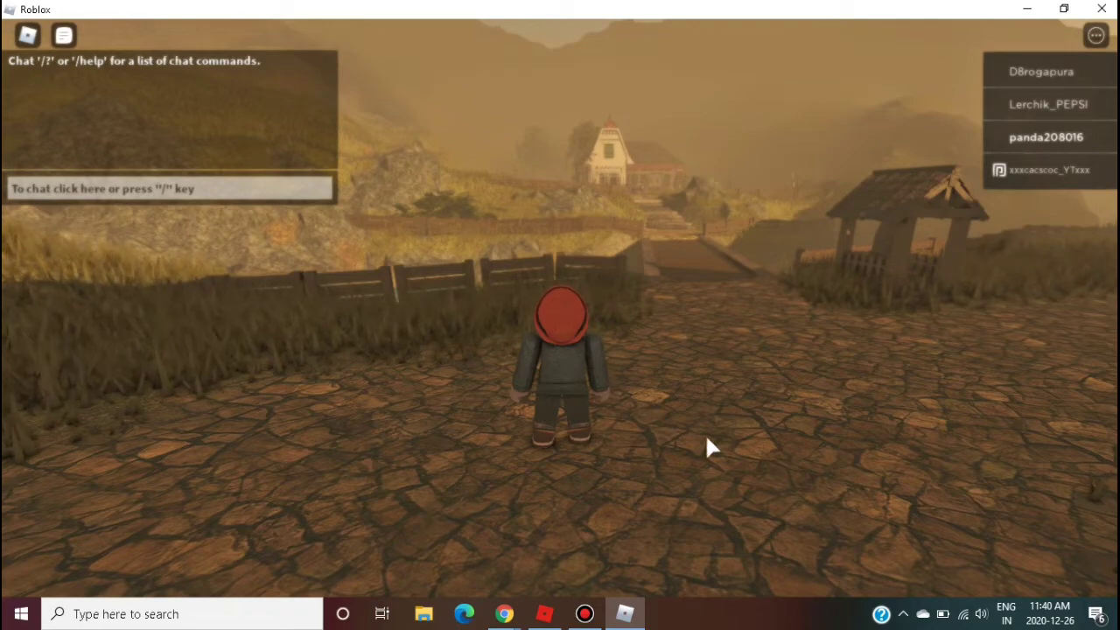
- Walk the character across the bridge towards the house and turn around to examine the shader effects on the scenery
key("w")
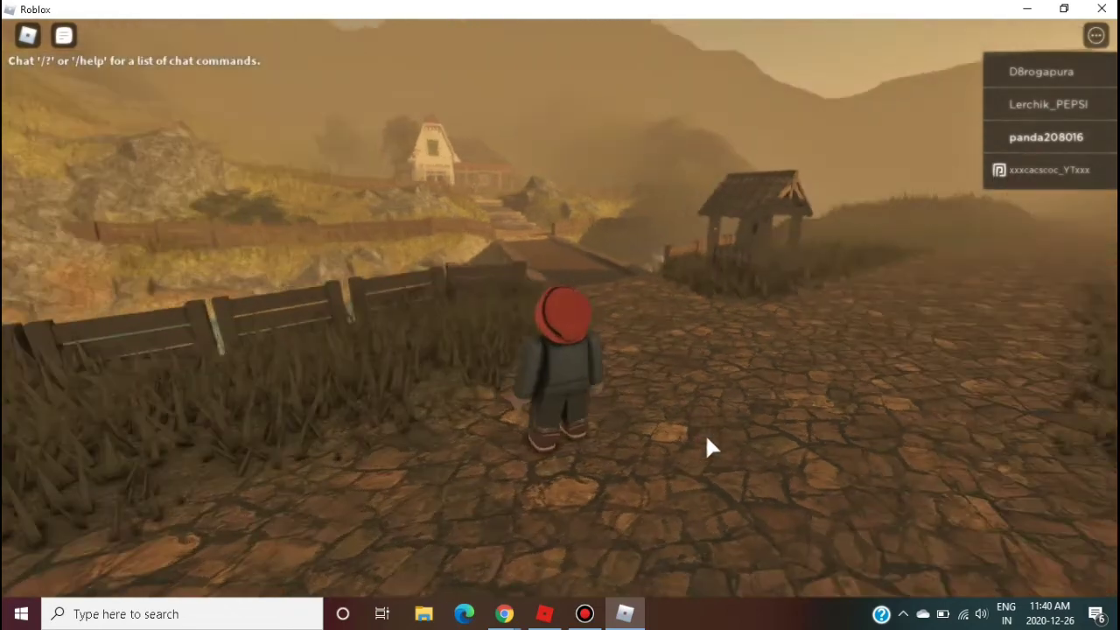
key("w")
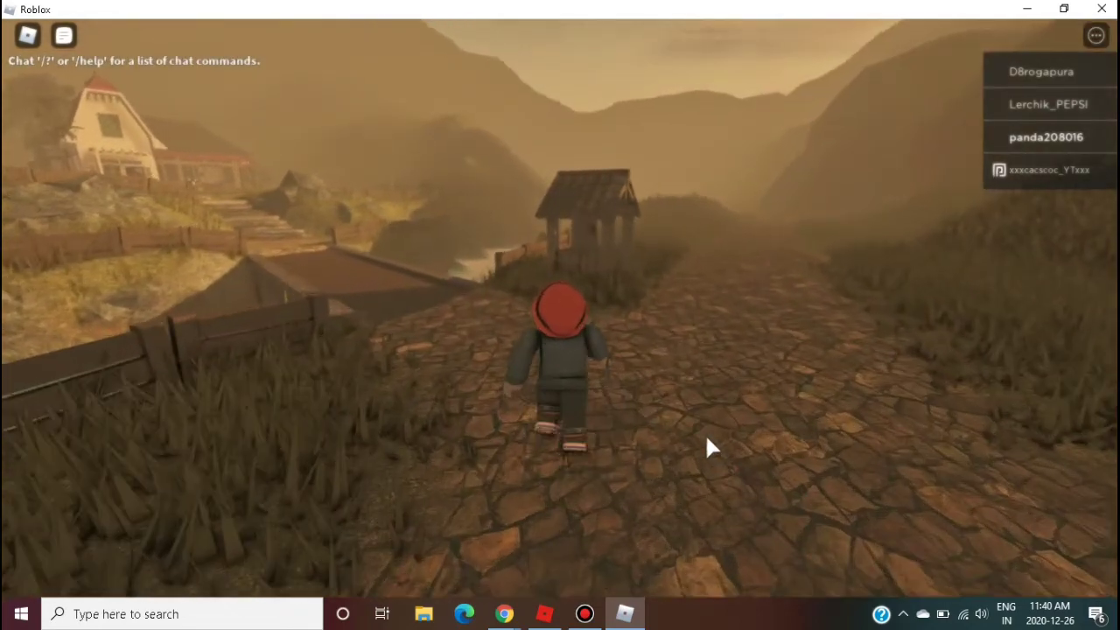
key("w")
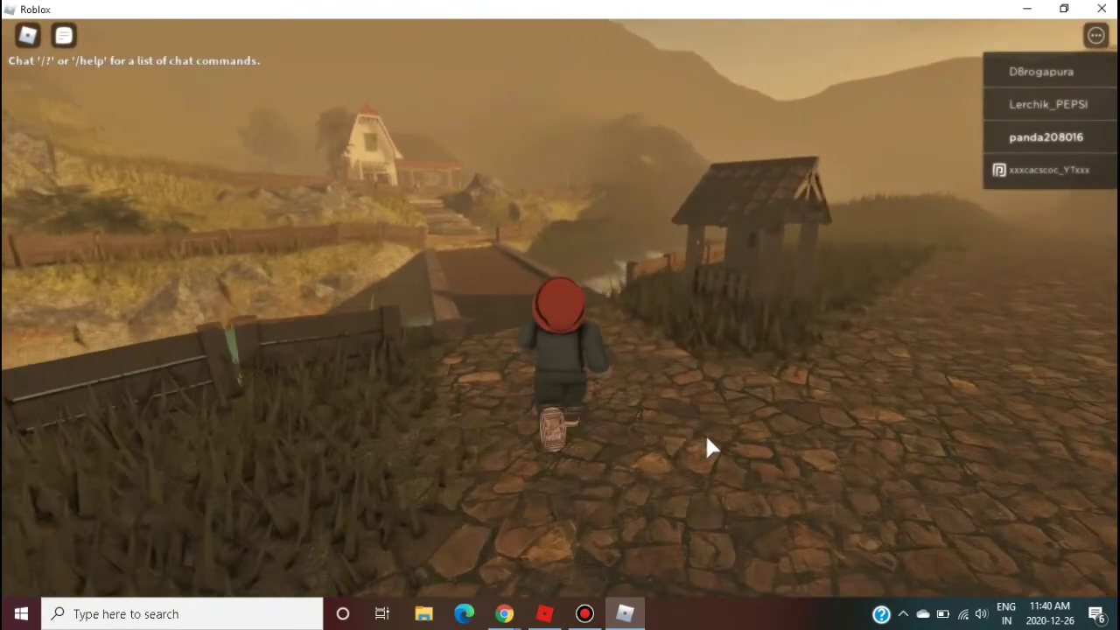
key("w")
key("w")
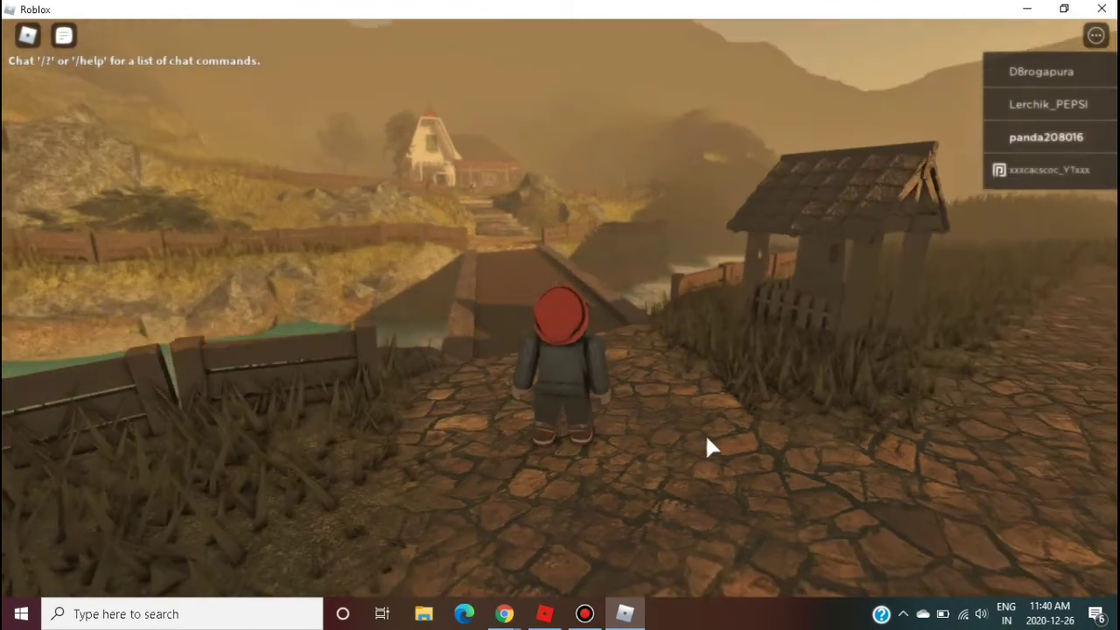
key("w")
key("w")
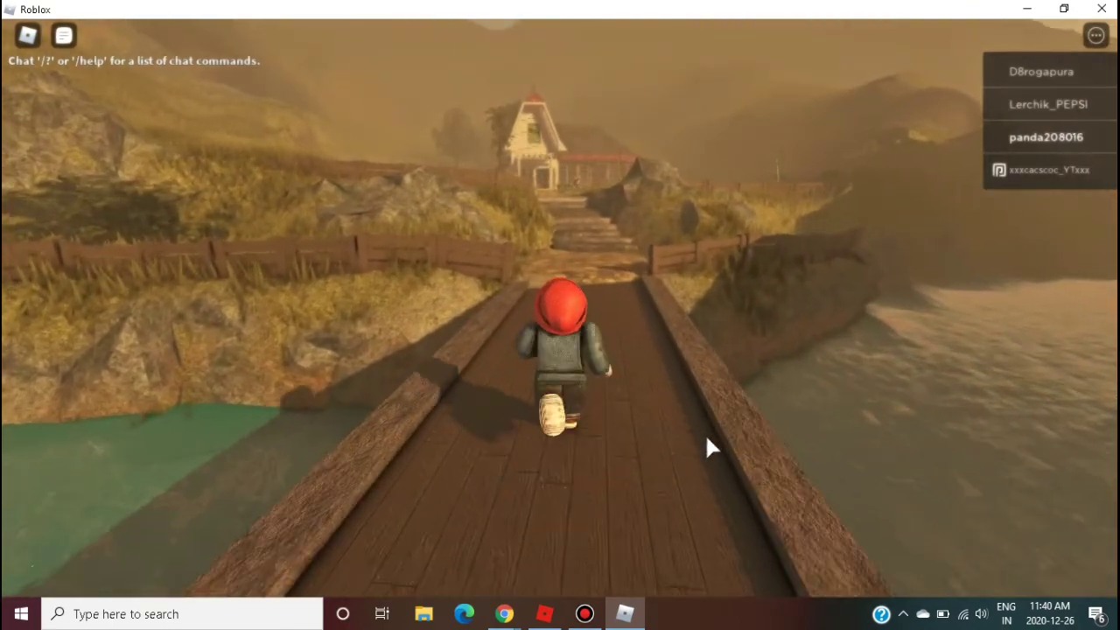
key("w")
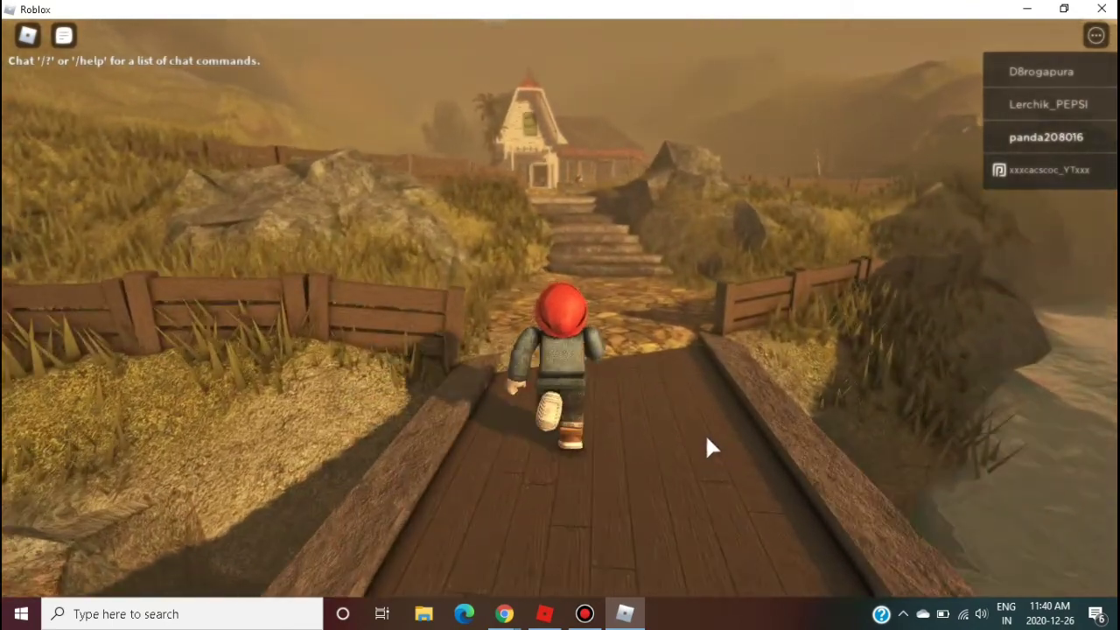
key("Right")
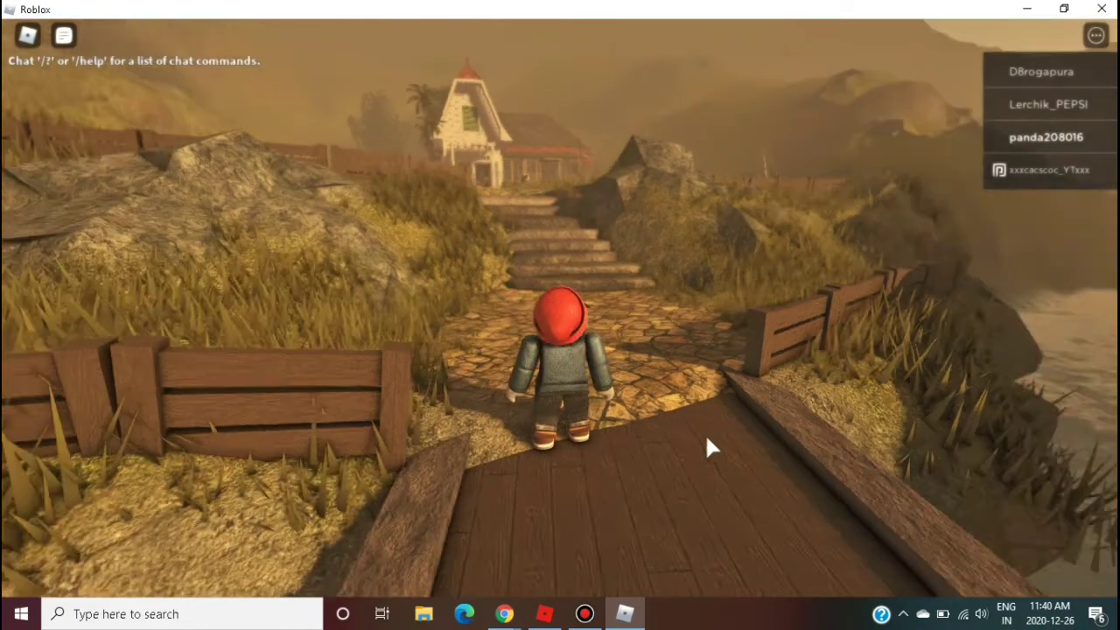
key("w")
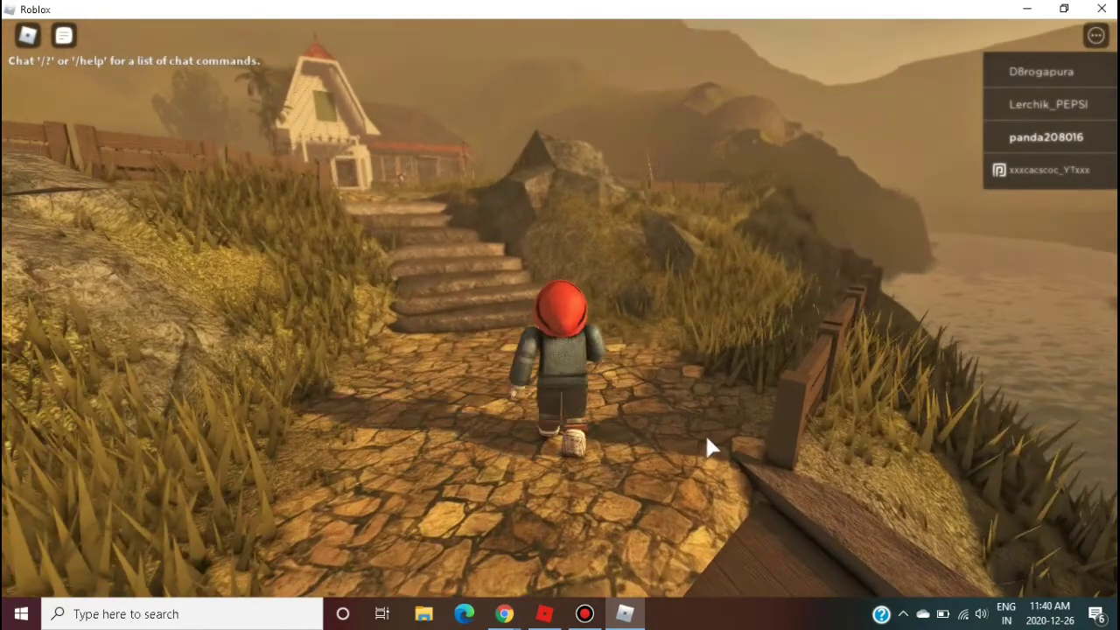
key("Left")
key("Left")
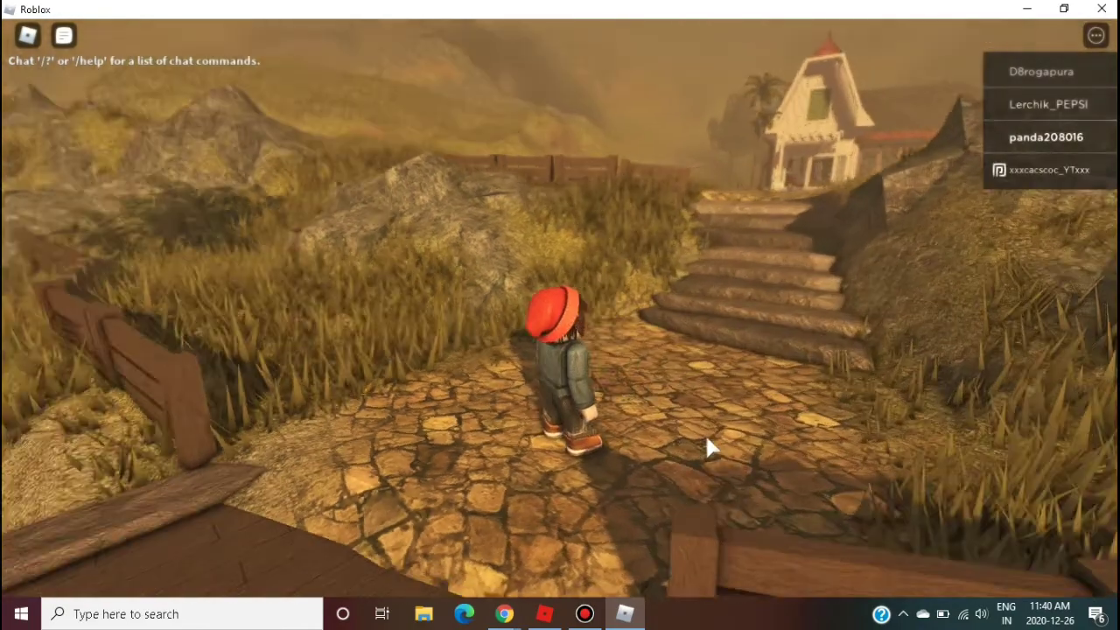
key("Left")
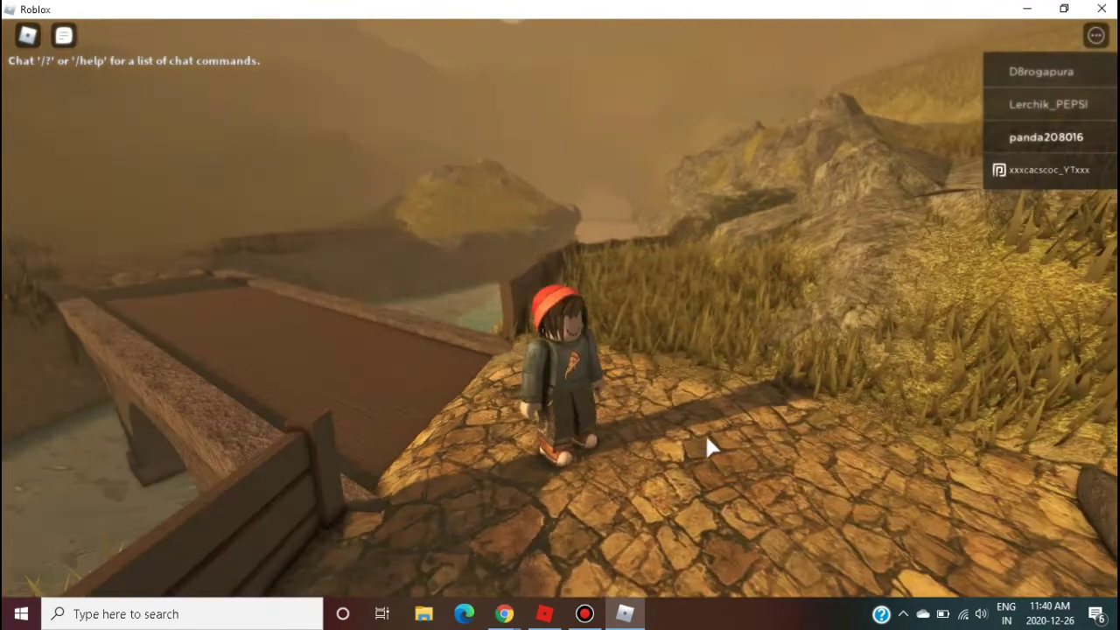
key("Left")
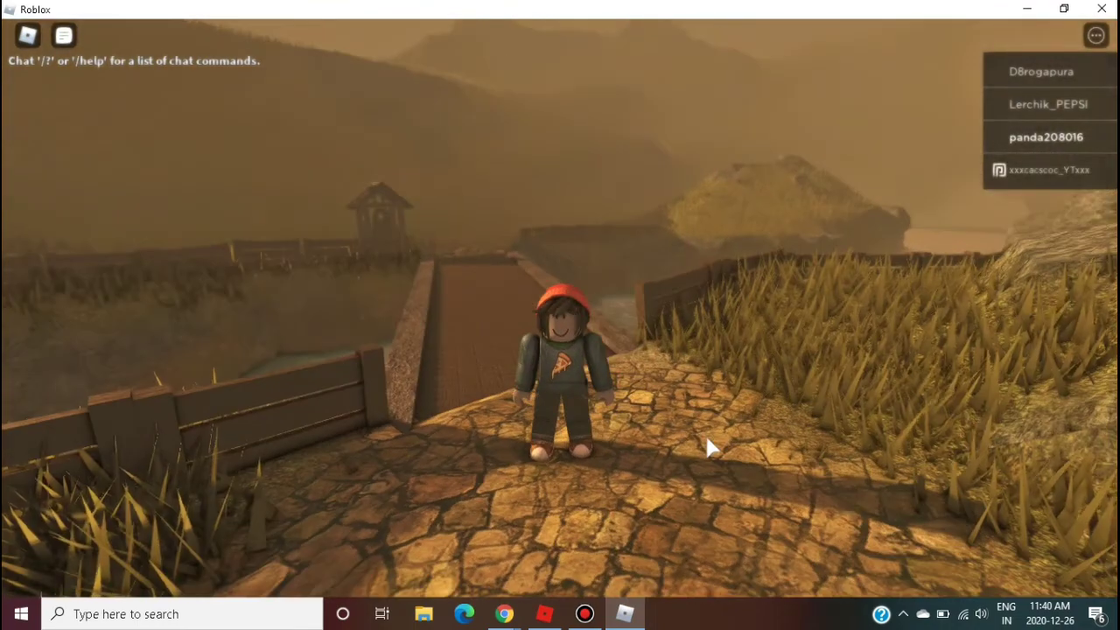
key("Up")
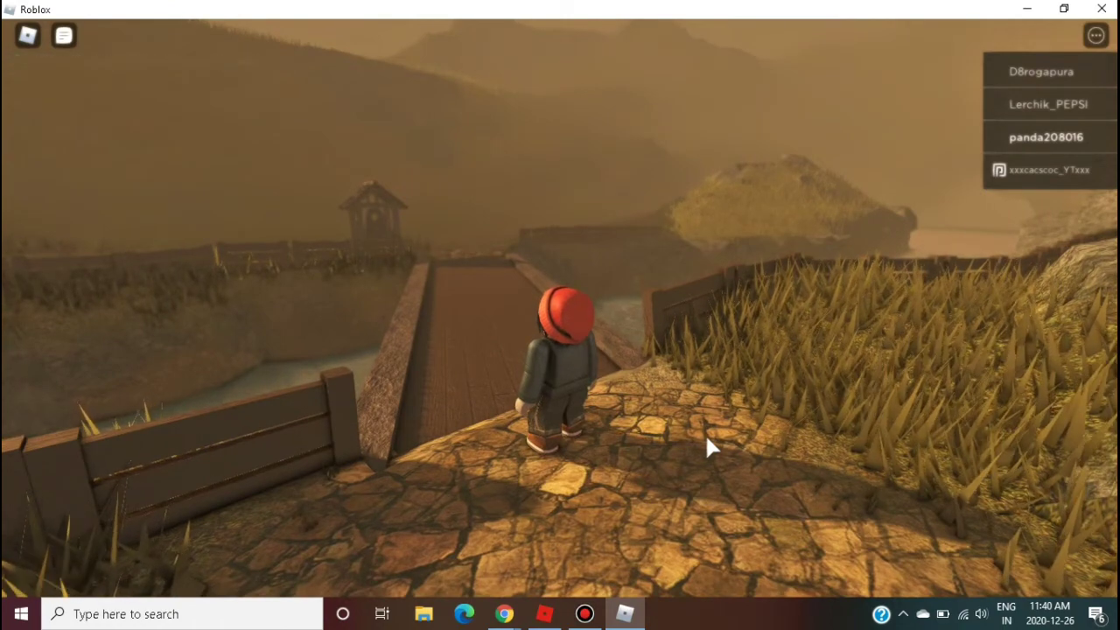
- Step the character forward at the bridge and circle the camera around it to examine the preset's effect on the river, rocks and house
key("Up")
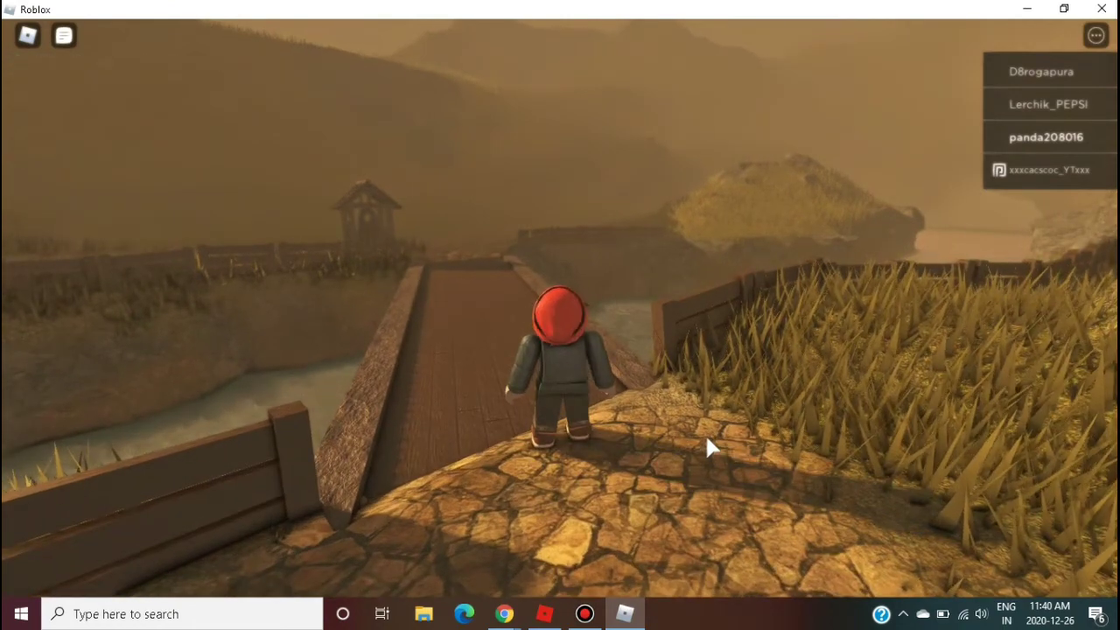
key("Right")
key("Right")
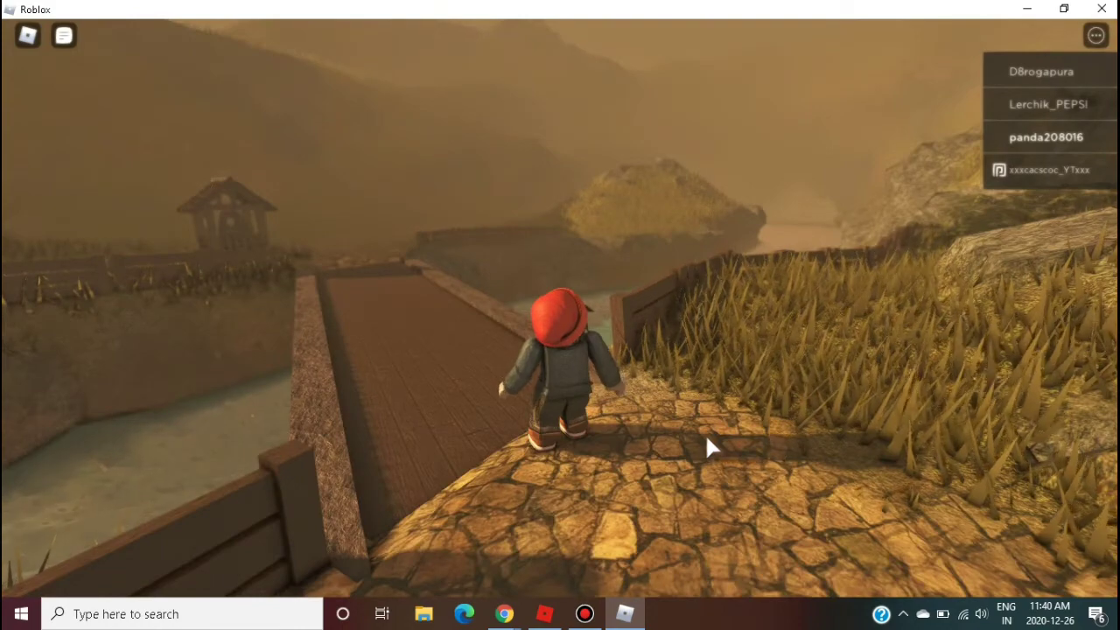
key("Right")
key("Right")
key("Right")
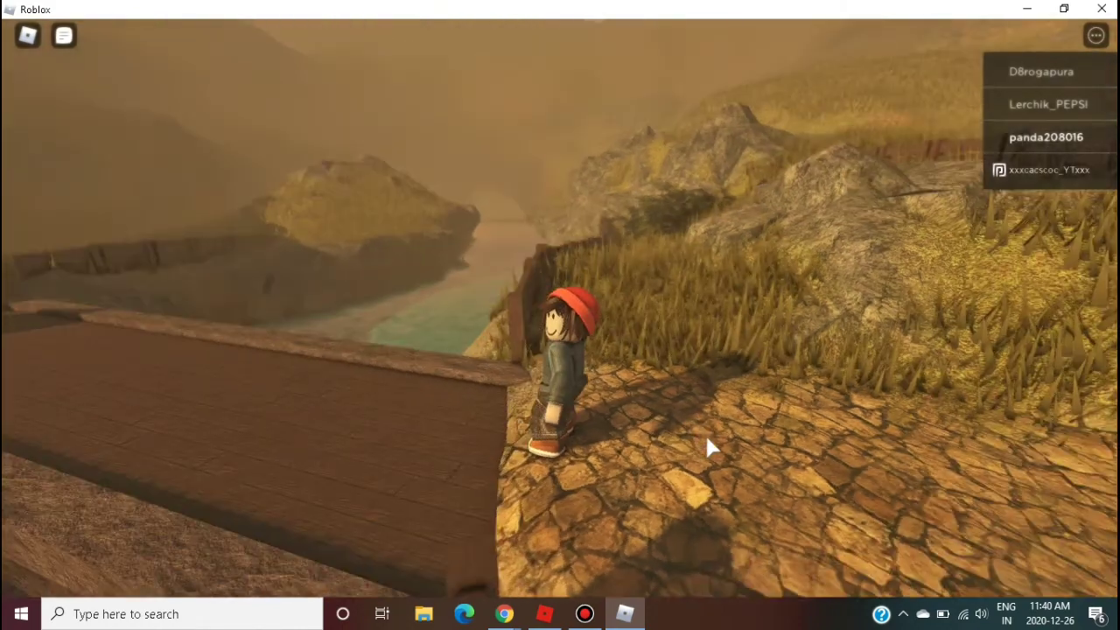
key("Right")
key("Right")
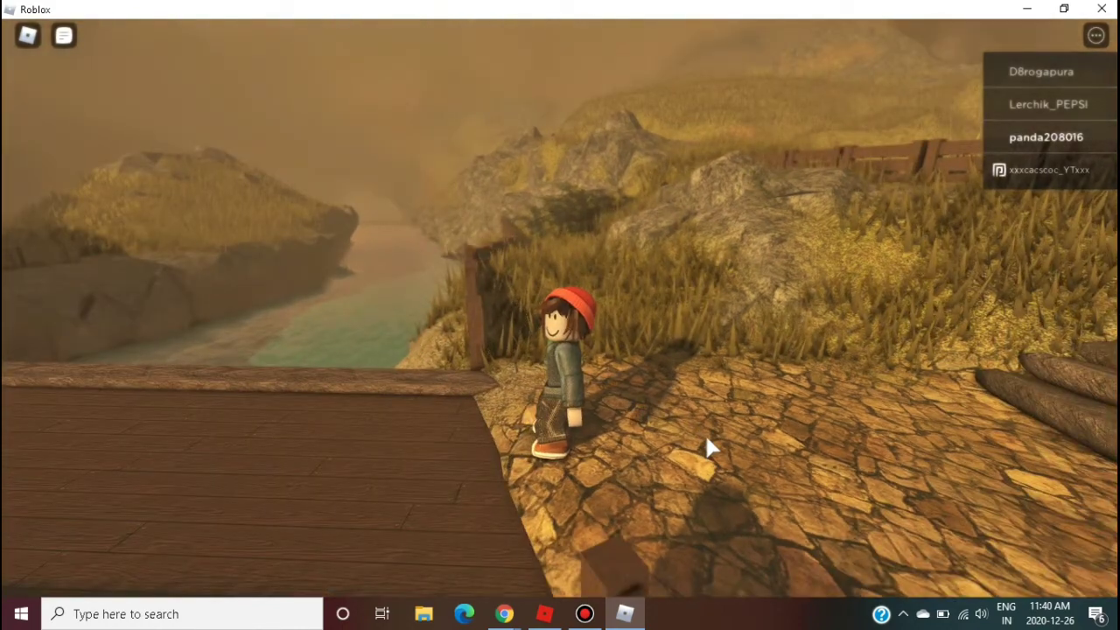
key("Right")
key("Right")
key("Right")
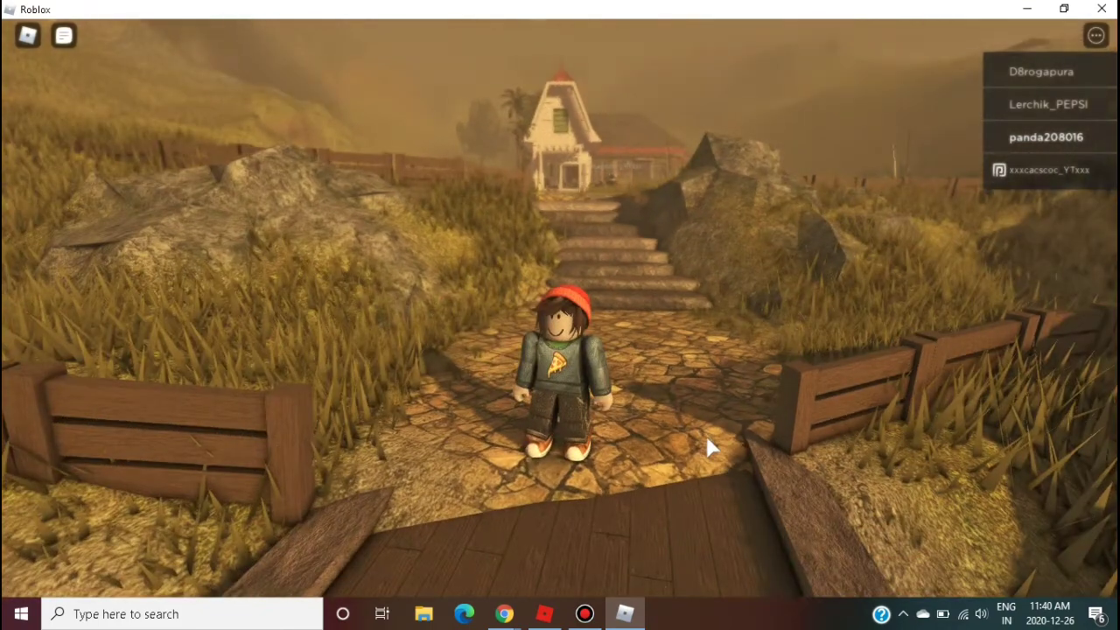
key("Right")
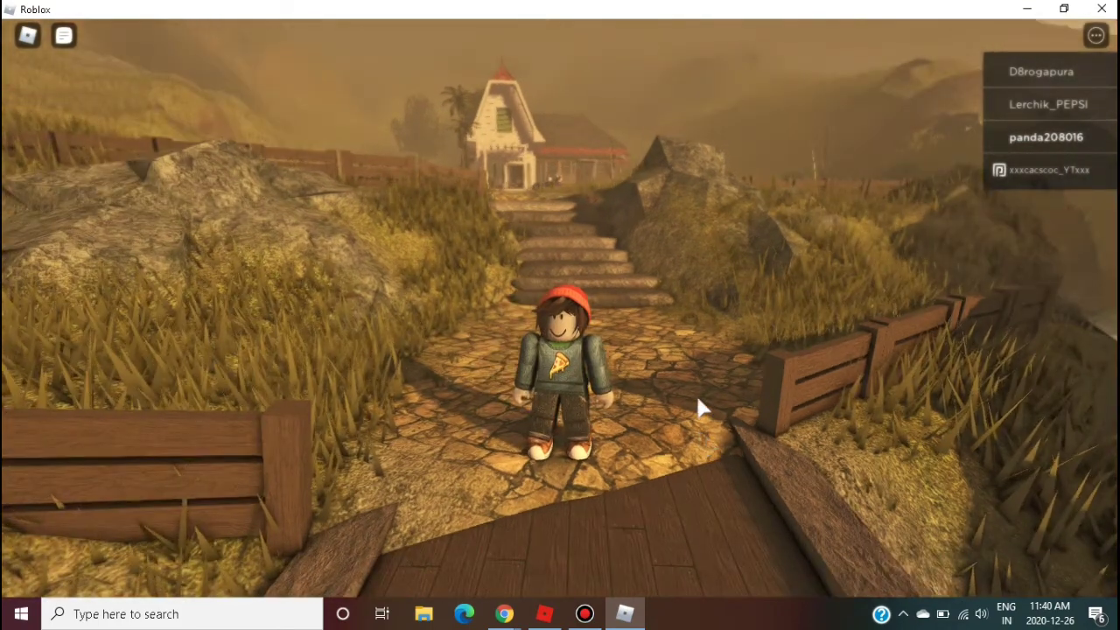
- Open the ReShade overlay, load Zeal's ReShade-Preset Ultra.ini and close the overlay
mouse_move(11, 58)
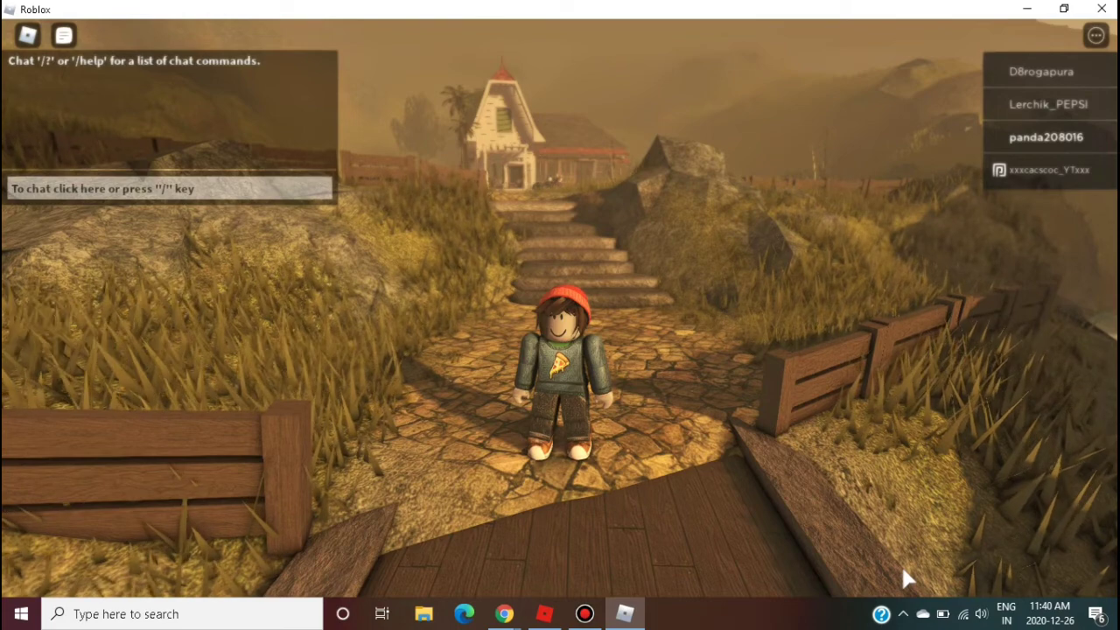
key("Home")
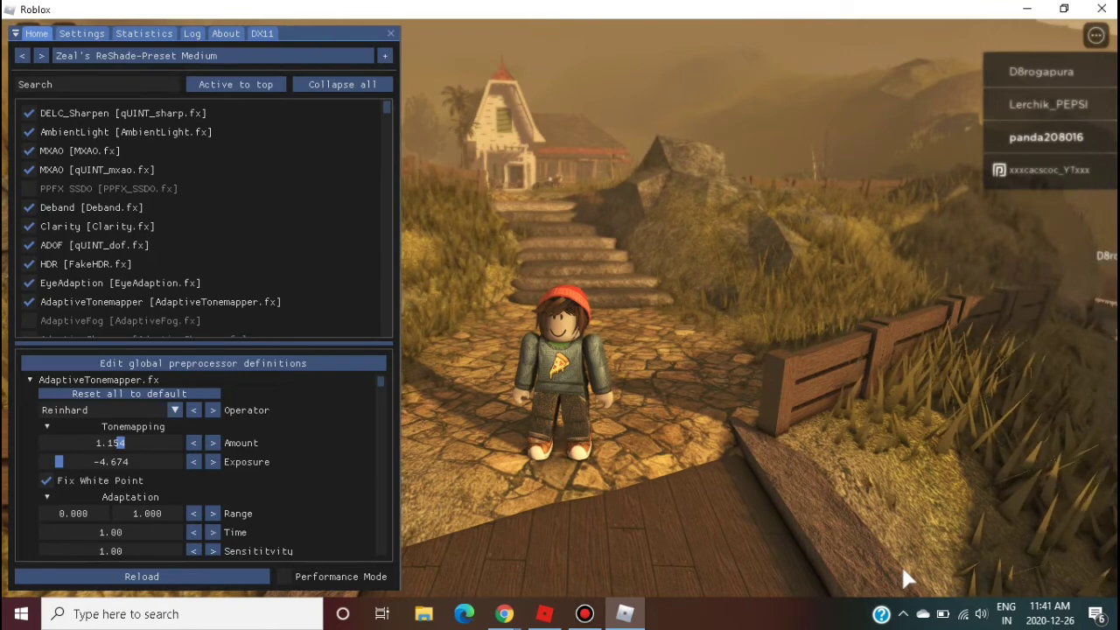
left_click(307, 55)
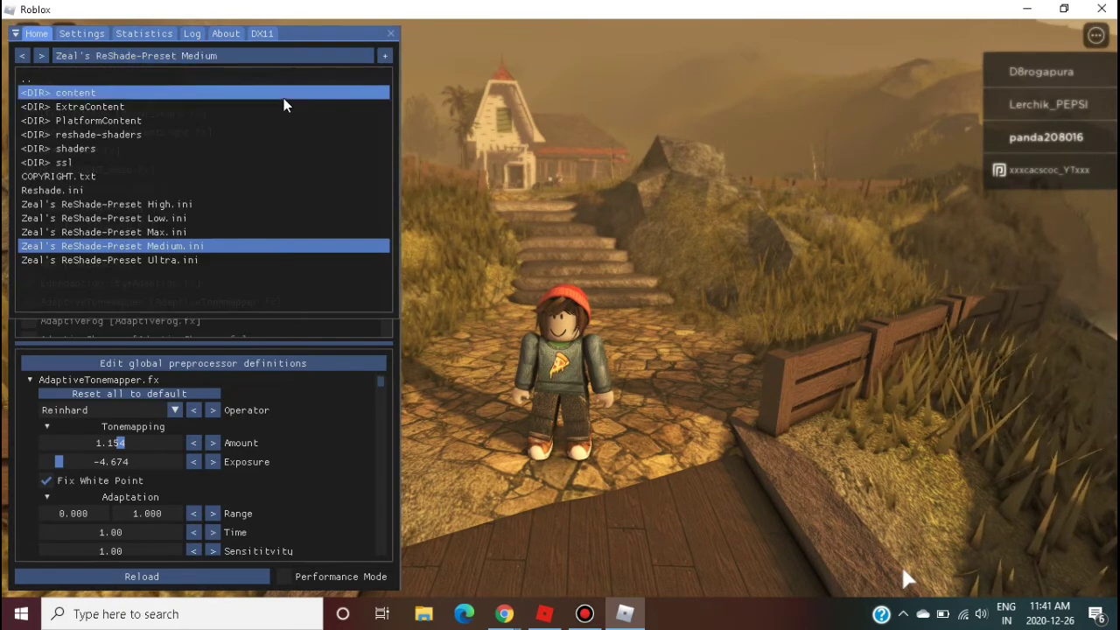
left_click(223, 260)
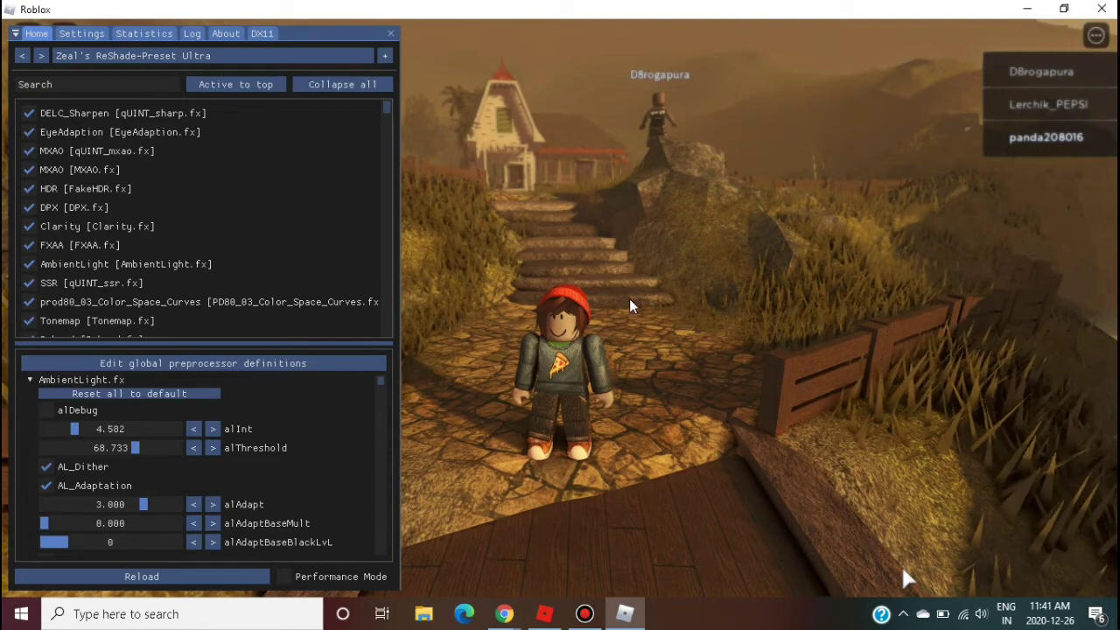
key("Home")
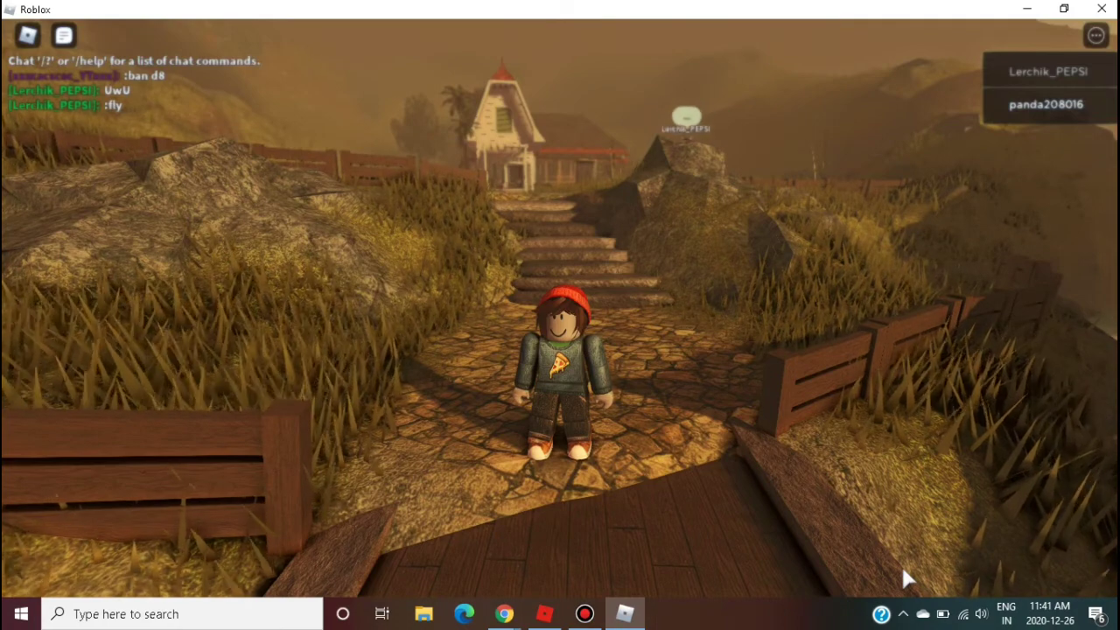
- Lower the game's Graphics Quality to three bars and return to the game
mouse_move(41, 68)
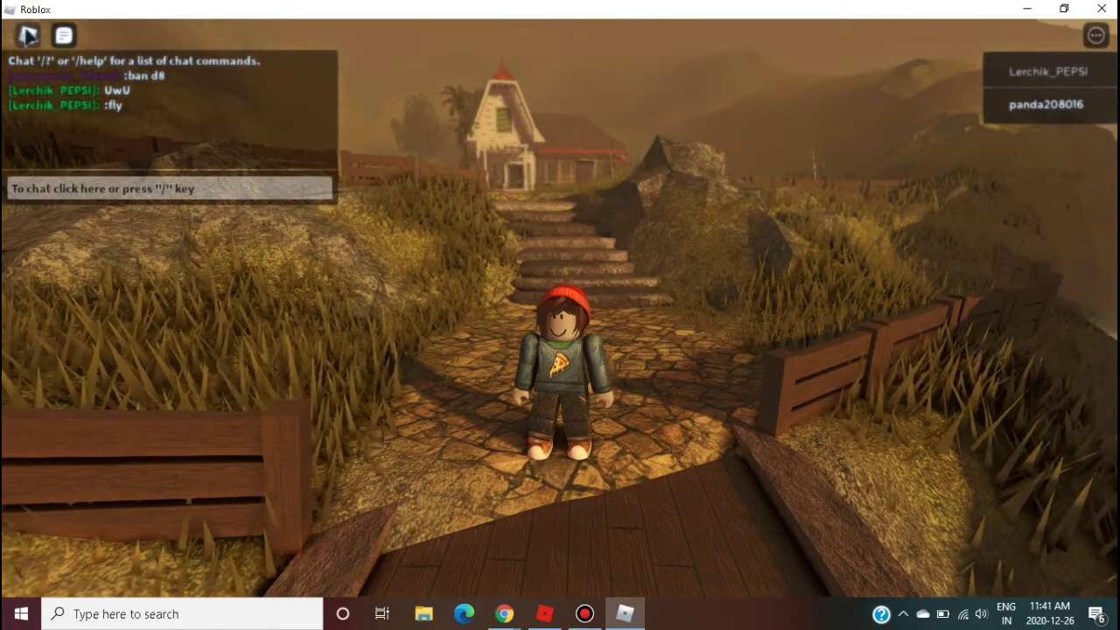
left_click(27, 34)
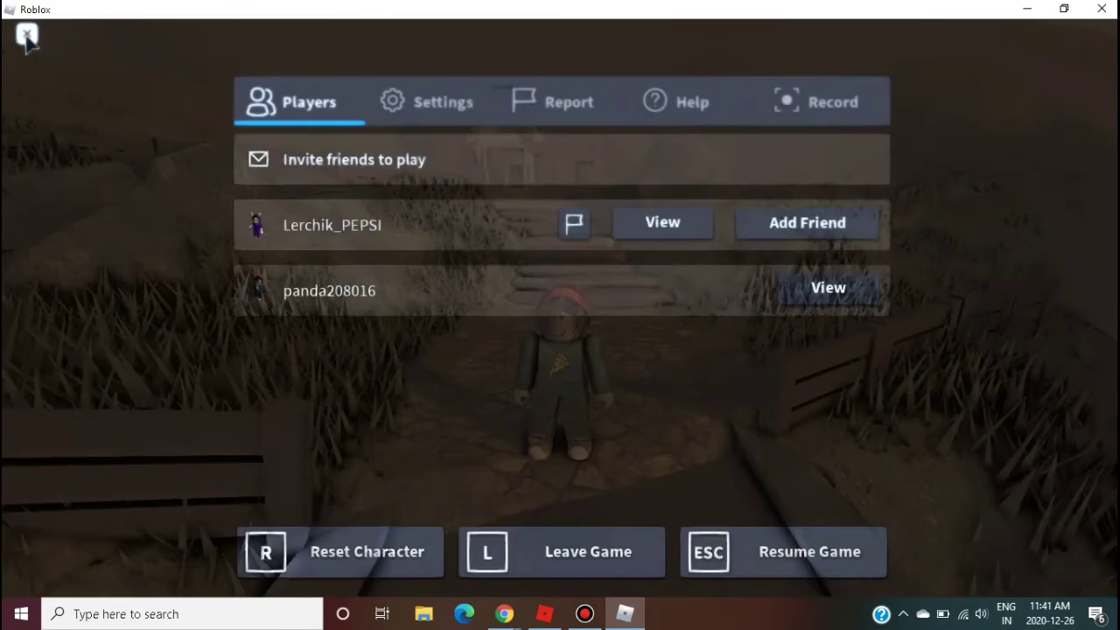
left_click(469, 108)
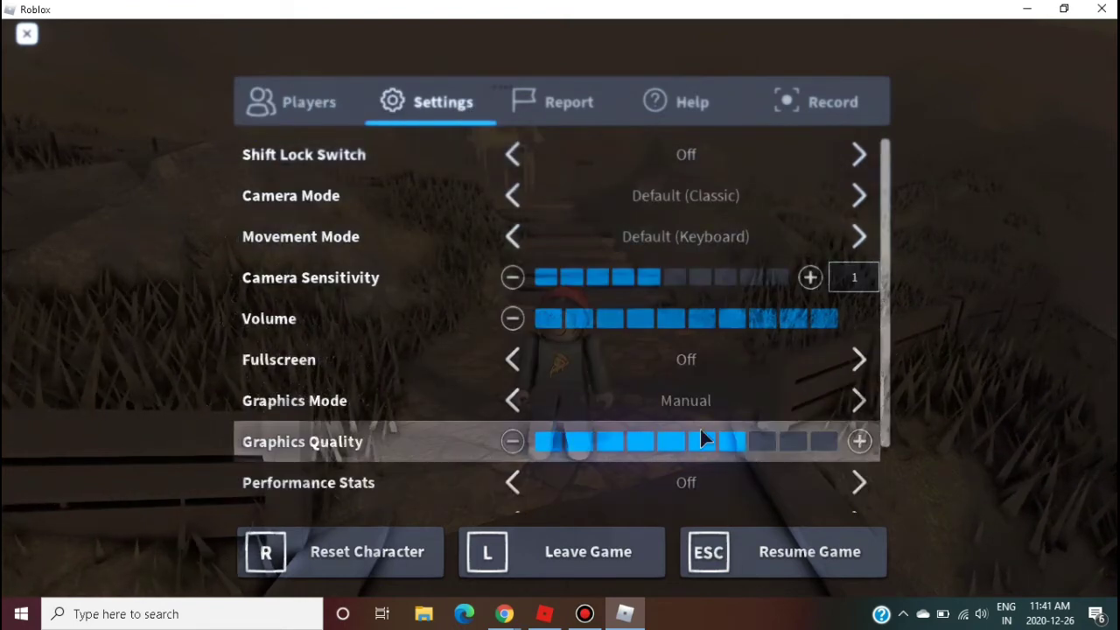
left_click(513, 441)
left_click(513, 442)
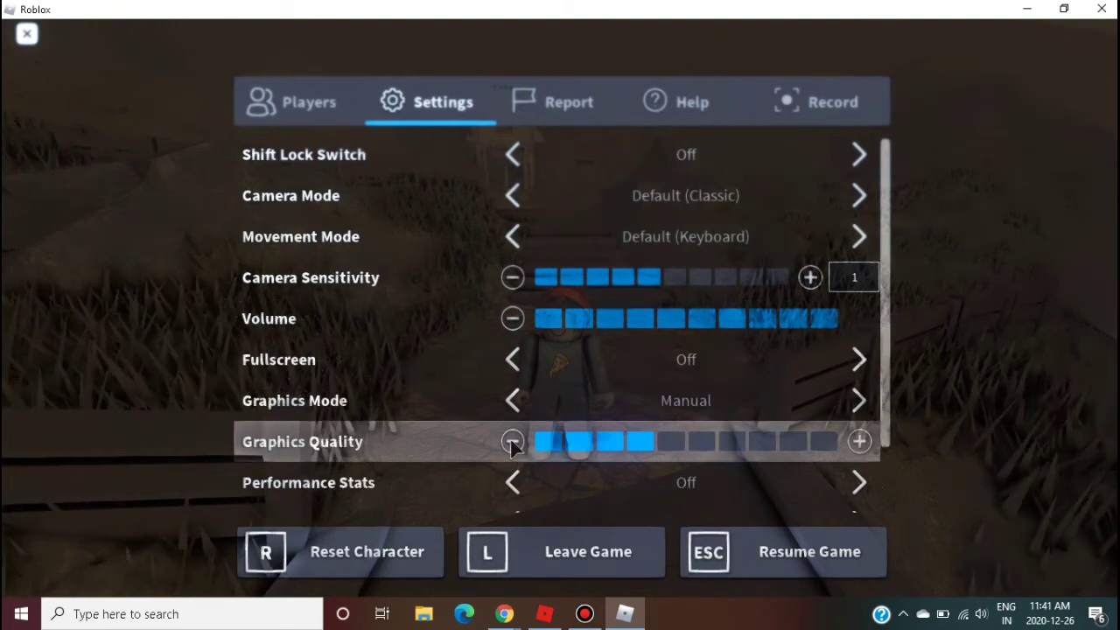
left_click(513, 441)
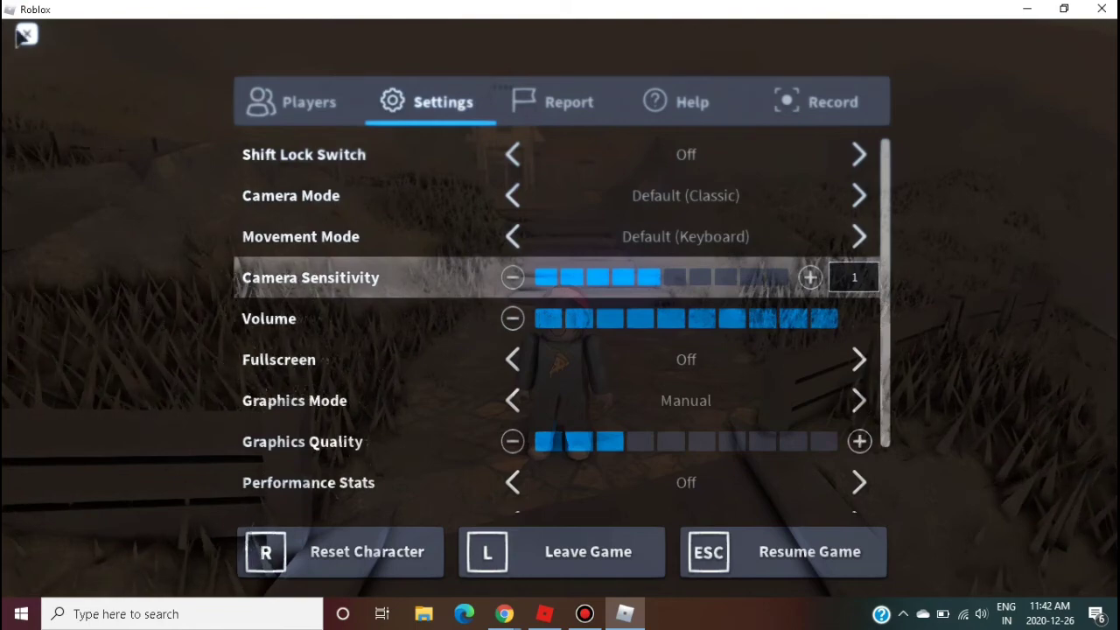
left_click(28, 34)
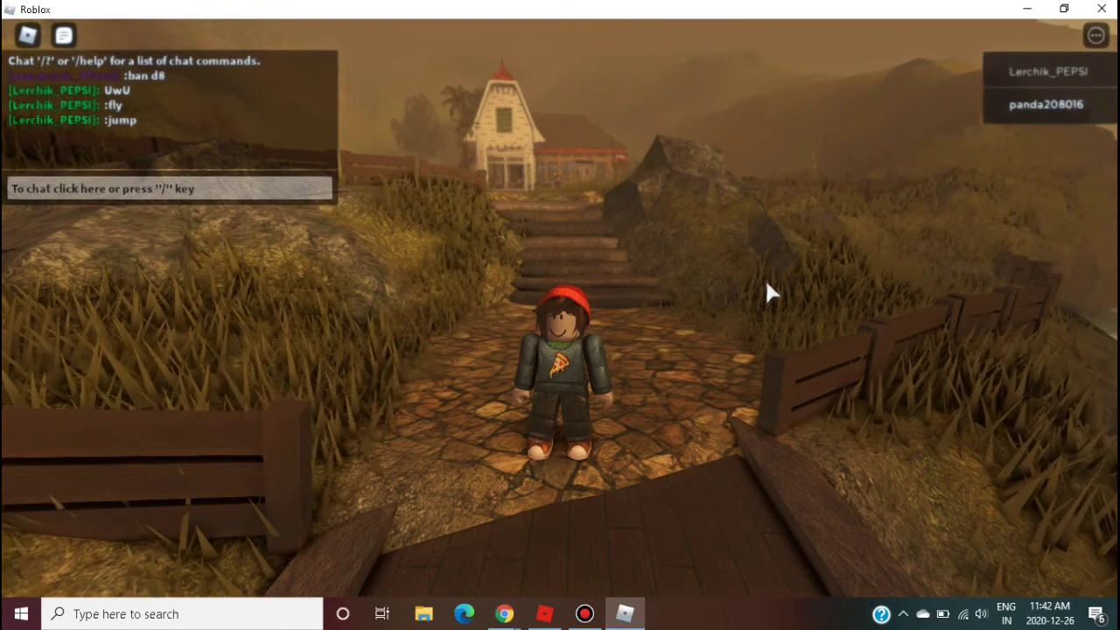
- Walk the character up the steps towards the house and back down to examine the Ultra preset's look on the scenery
key("w")
key("w")
key("w")
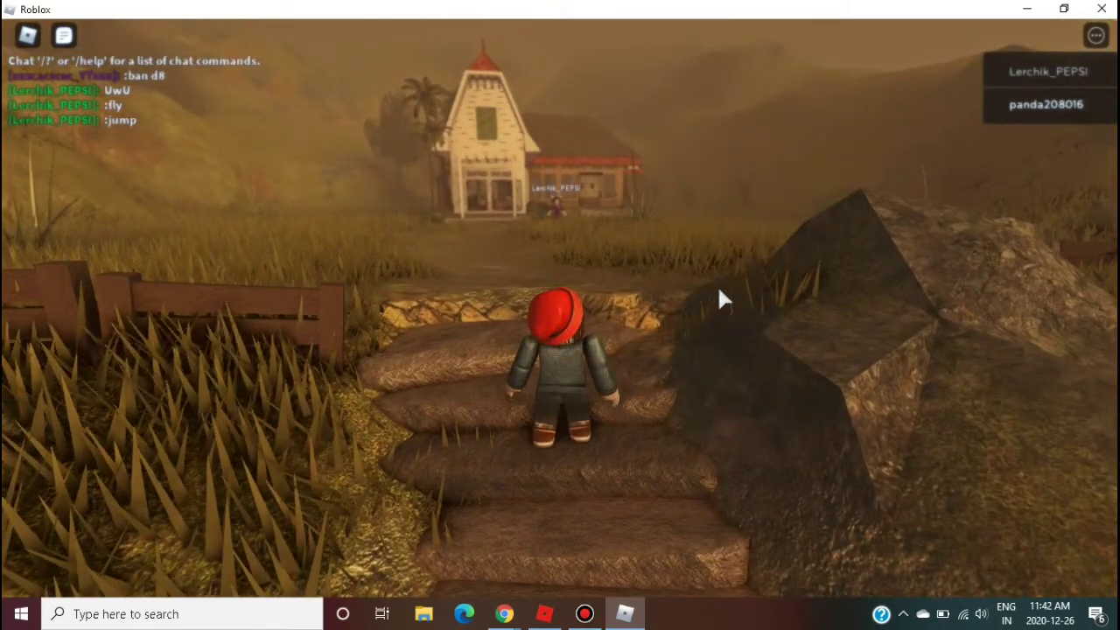
key("w")
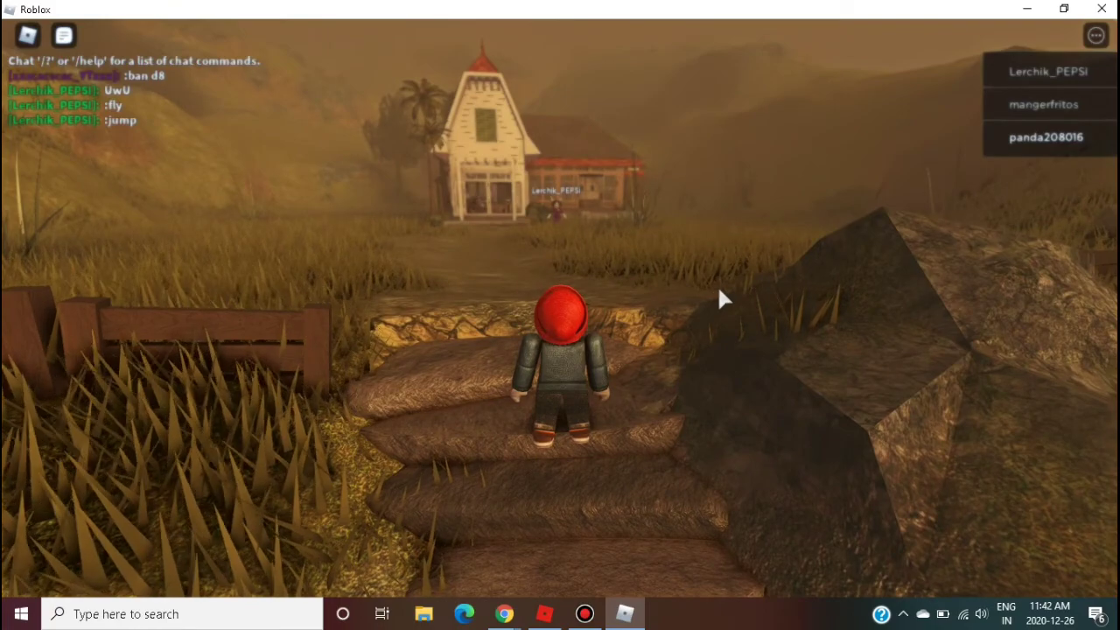
key("s")
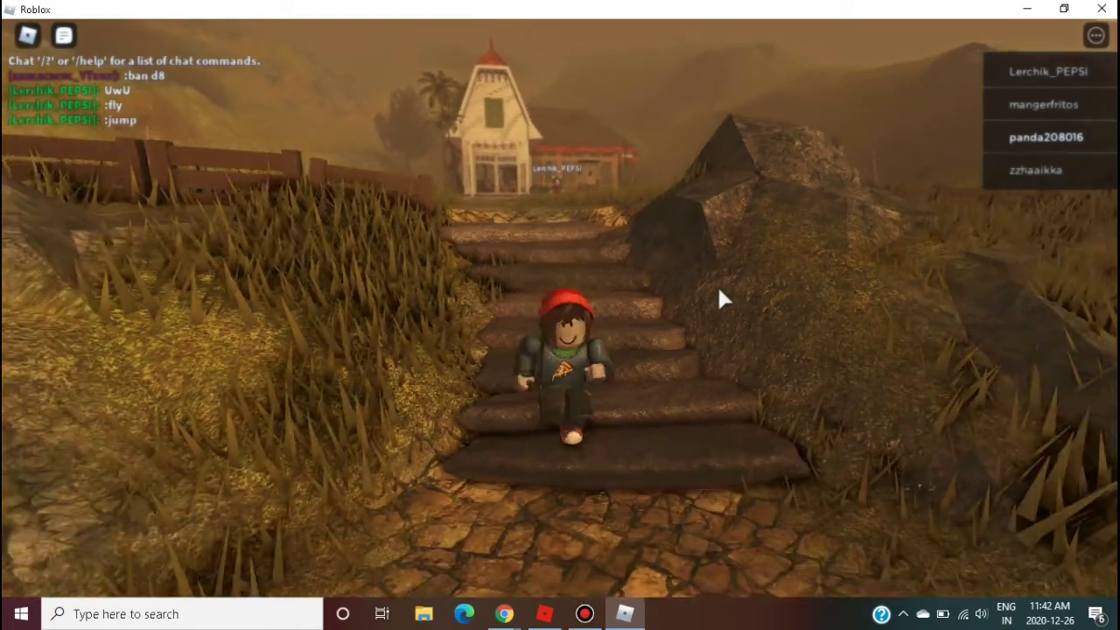
key("s")
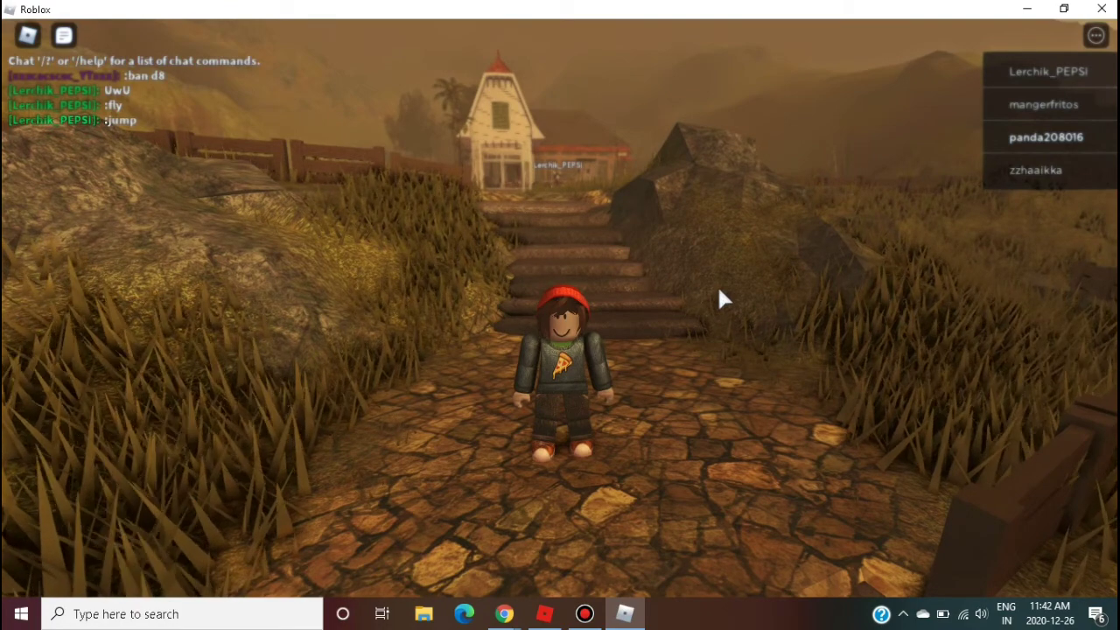
- Examine the character's face and outfit up close, and compare the background blur from farther back
key("s")
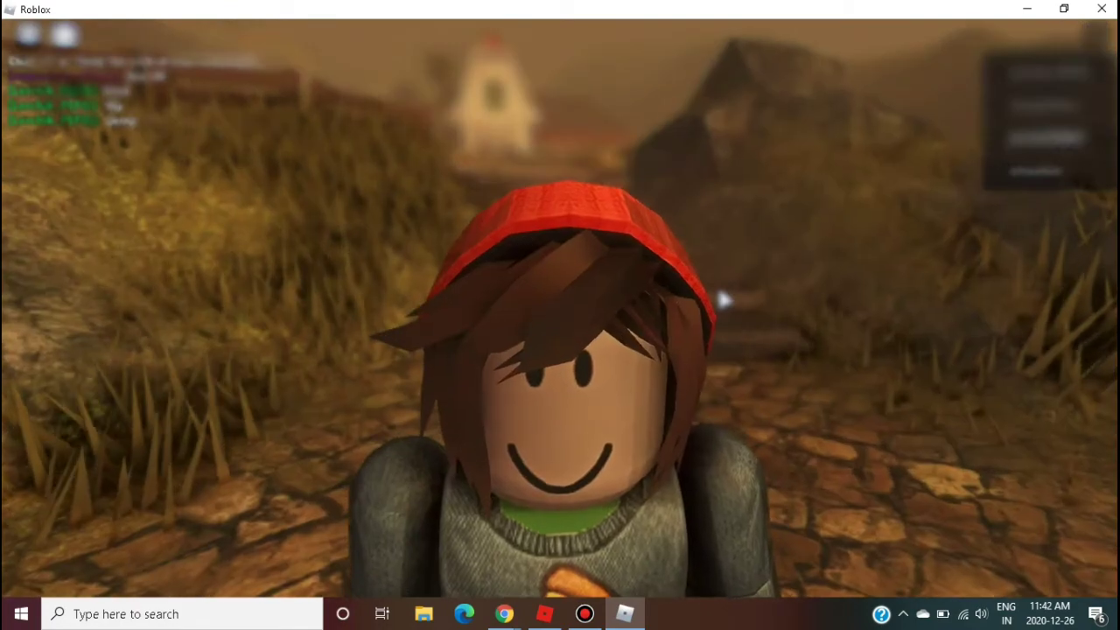
key("s")
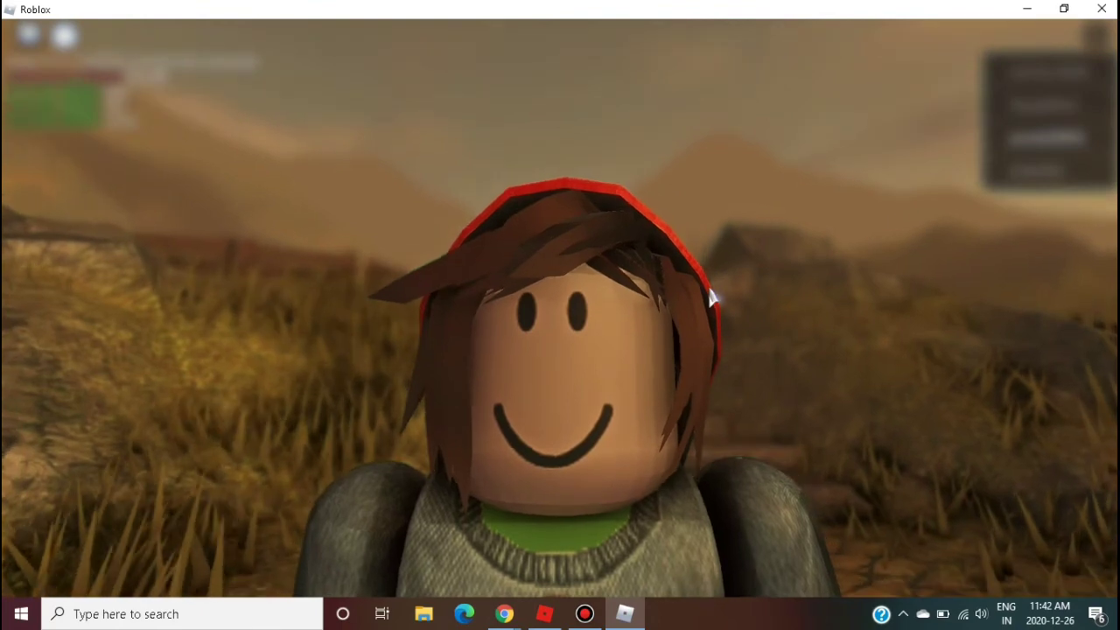
scroll(710, 298, "down", 3)
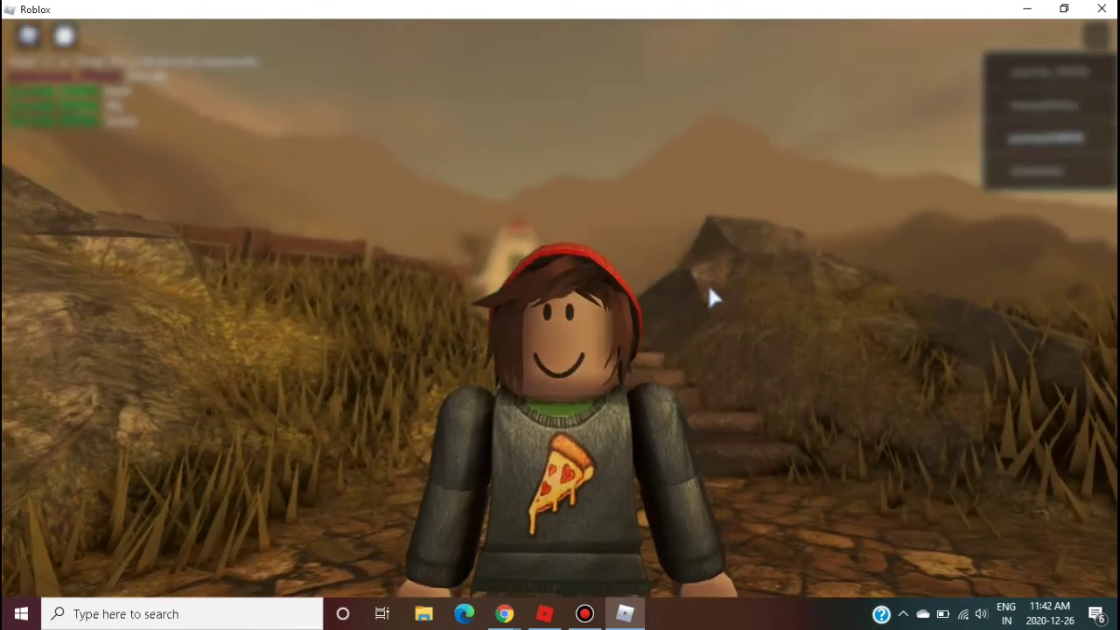
scroll(710, 298, "down", 3)
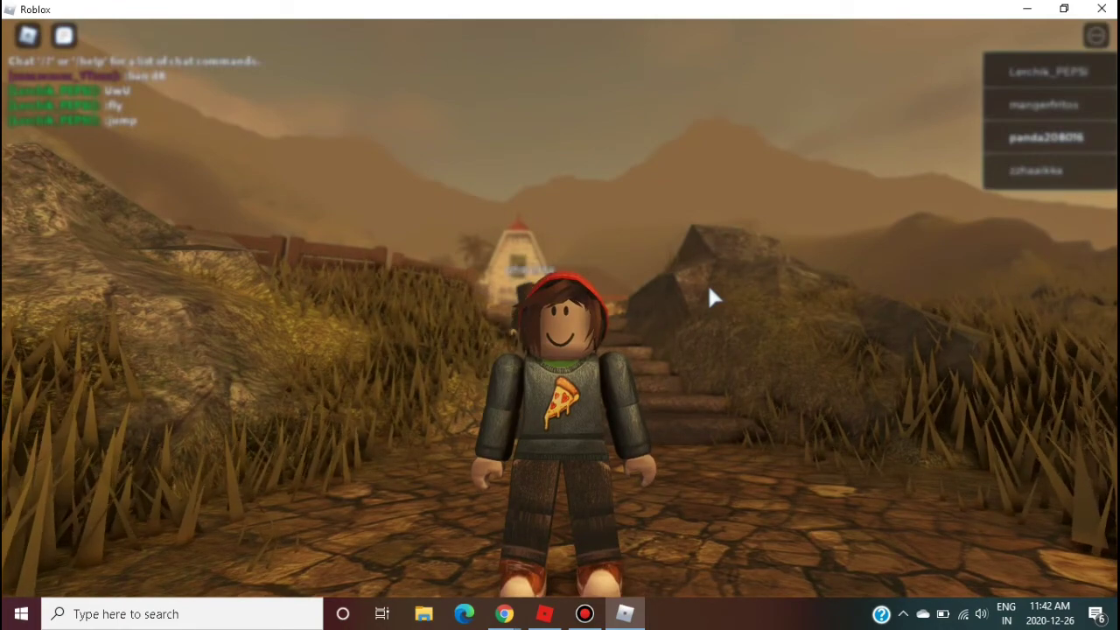
key("w")
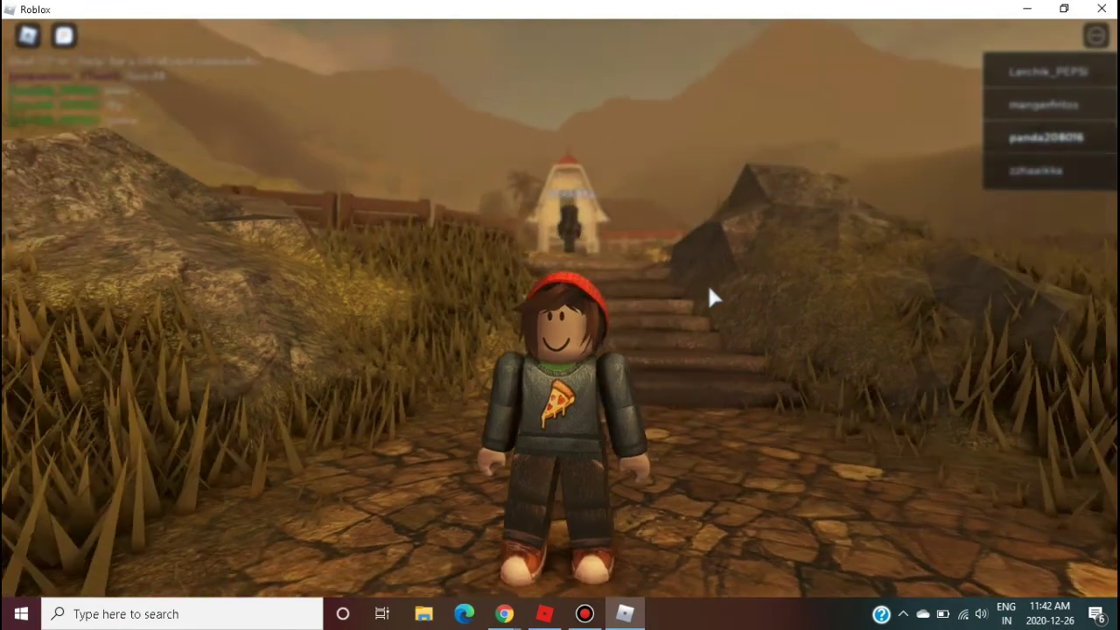
key("w")
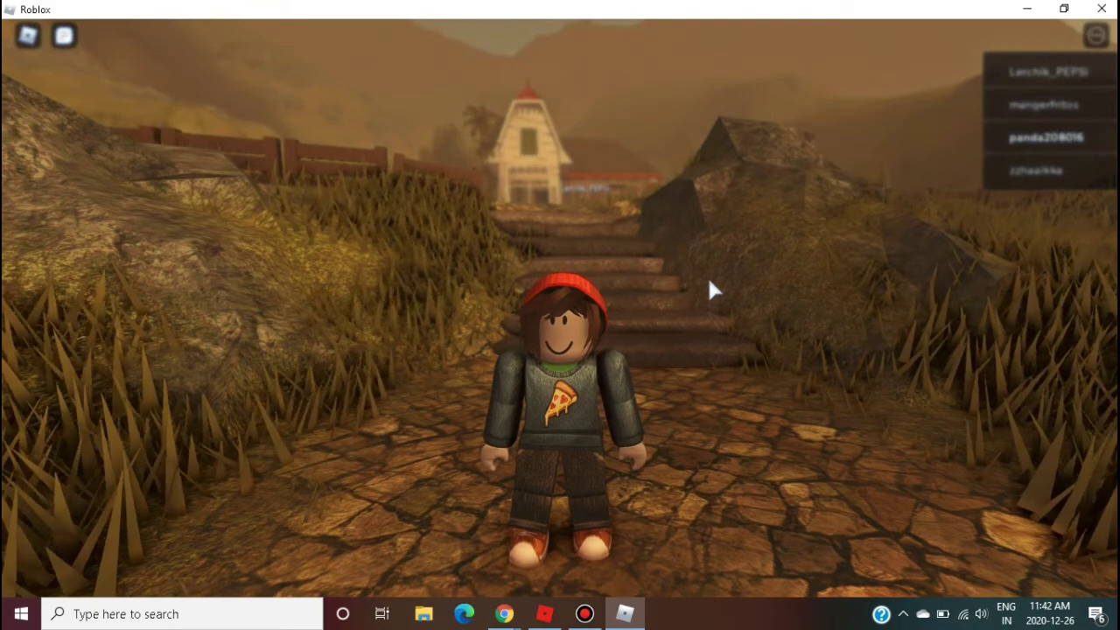
mouse_move(170, 187)
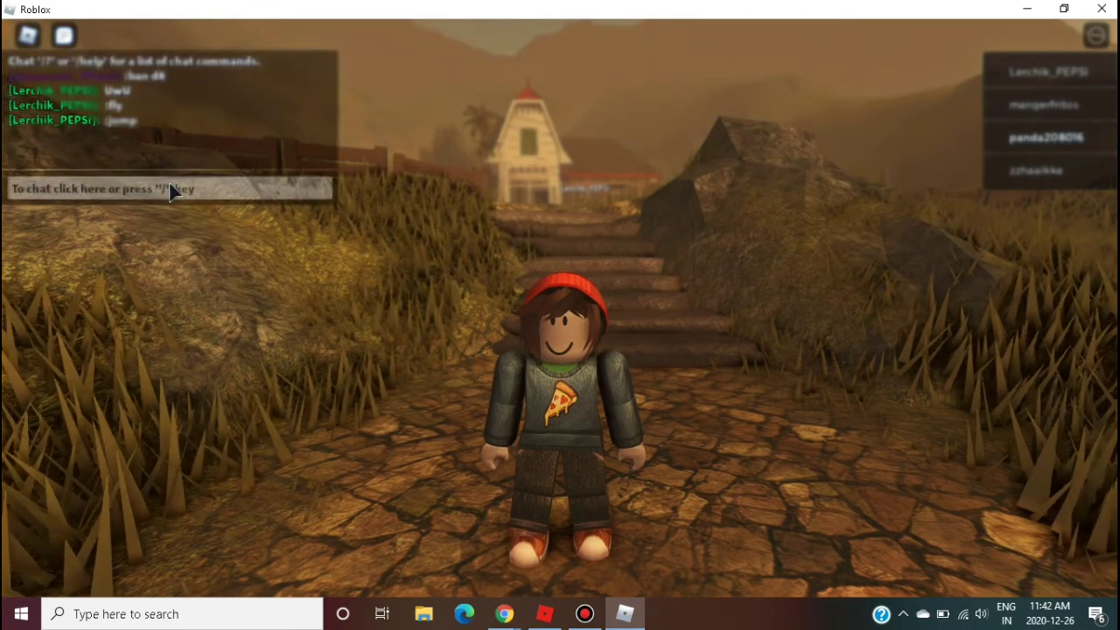